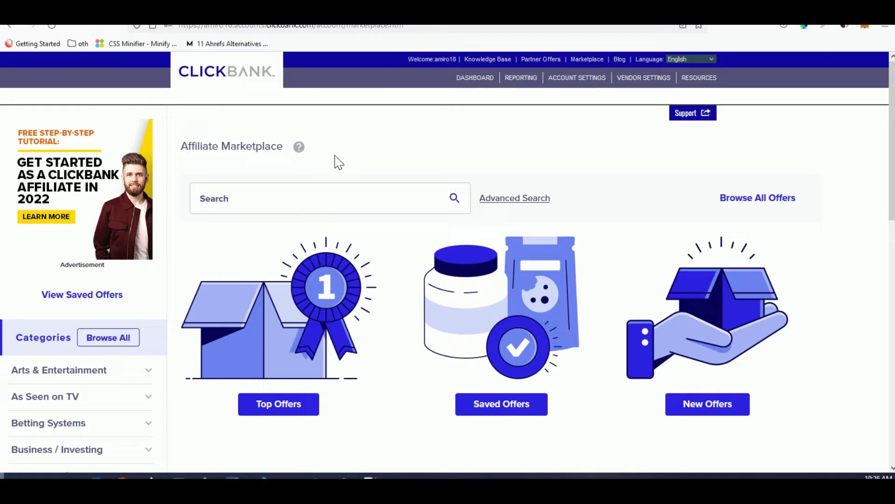
Step: Search the affiliate marketplace for "witchcraft" offers
{"action": "left_click", "coordinate": [279, 198]}
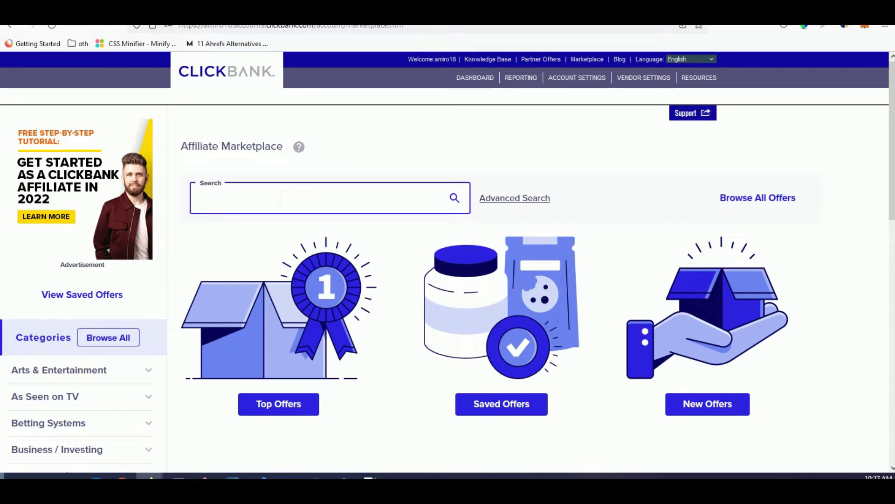
{"action": "type", "text": "witchcraft"}
{"action": "left_click", "coordinate": [455, 196]}
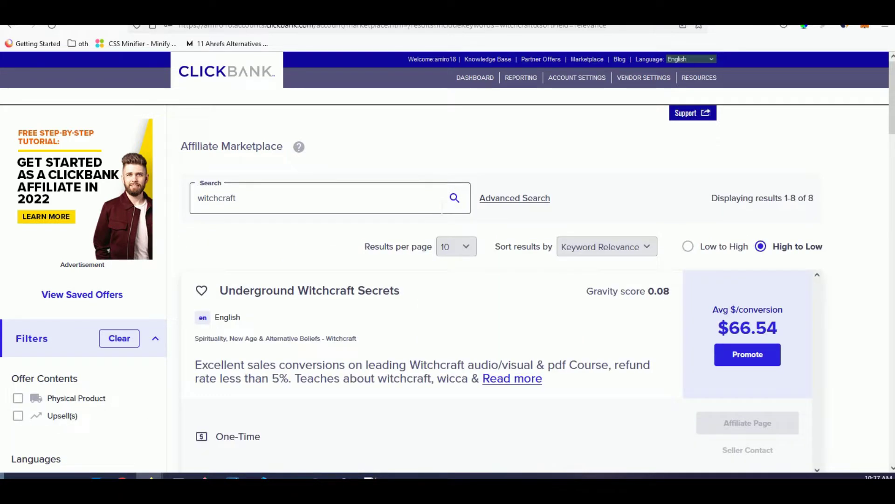
Step: Compare the gravity scores of the Underground Witchcraft Secrets and Witchcraft Secret Manual offers in the results
{"action": "scroll", "coordinate": [525, 196], "scroll_direction": "down", "scroll_amount": 1}
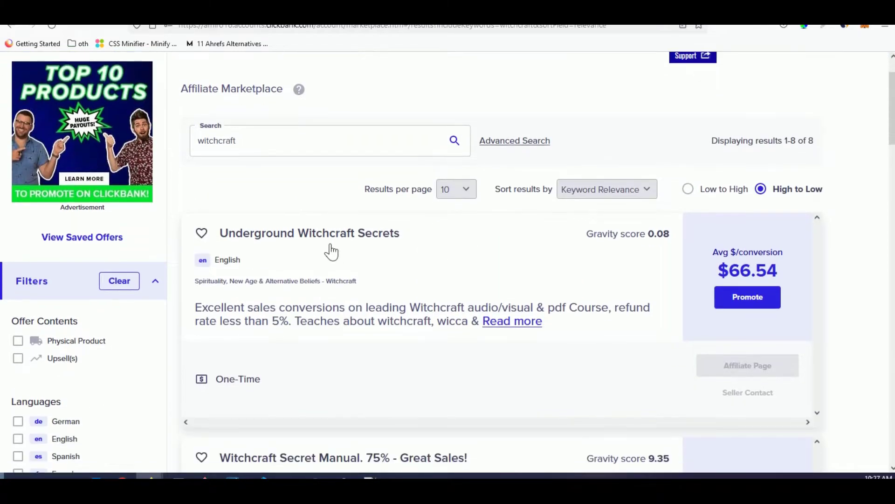
{"action": "left_click_drag", "start_coordinate": [646, 233], "coordinate": [670, 236]}
{"action": "left_click", "coordinate": [660, 249]}
{"action": "scroll", "coordinate": [388, 247], "scroll_direction": "down", "scroll_amount": 2}
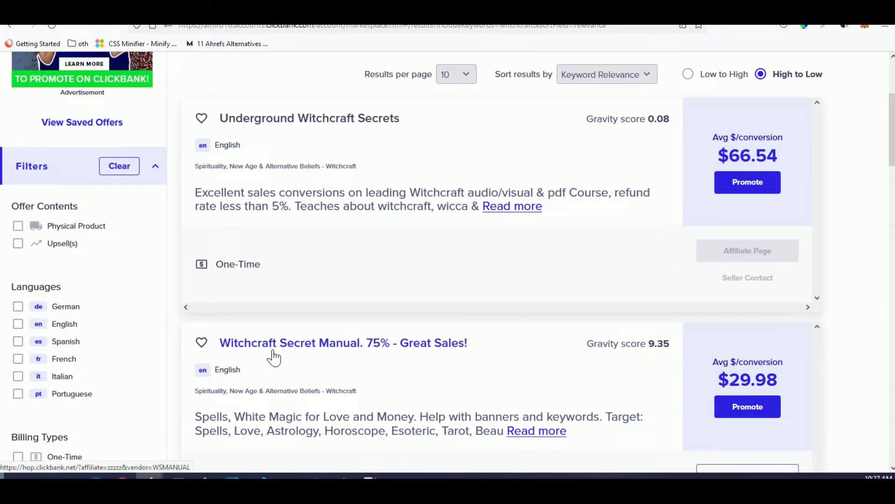
{"action": "left_click_drag", "start_coordinate": [649, 344], "coordinate": [663, 344]}
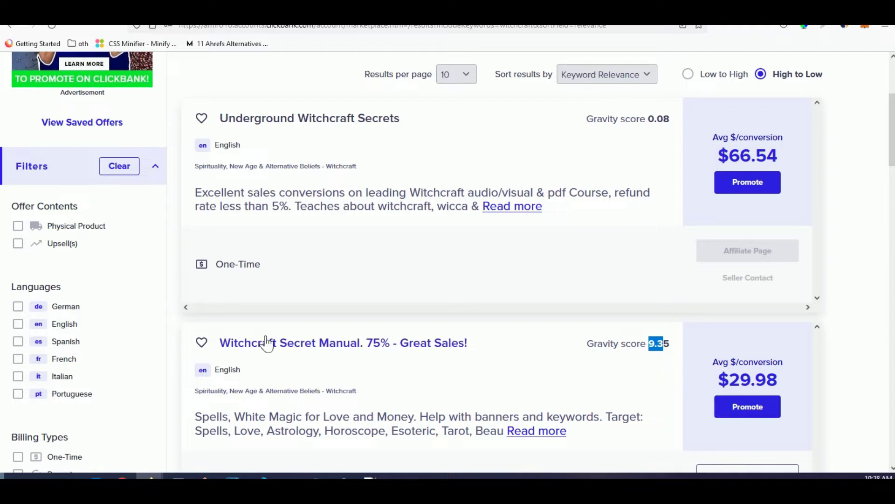
Step: Open the Witchcraft Secret Manual sales page and examine its testimonials, benefits and list of spells
{"action": "left_click", "coordinate": [284, 347]}
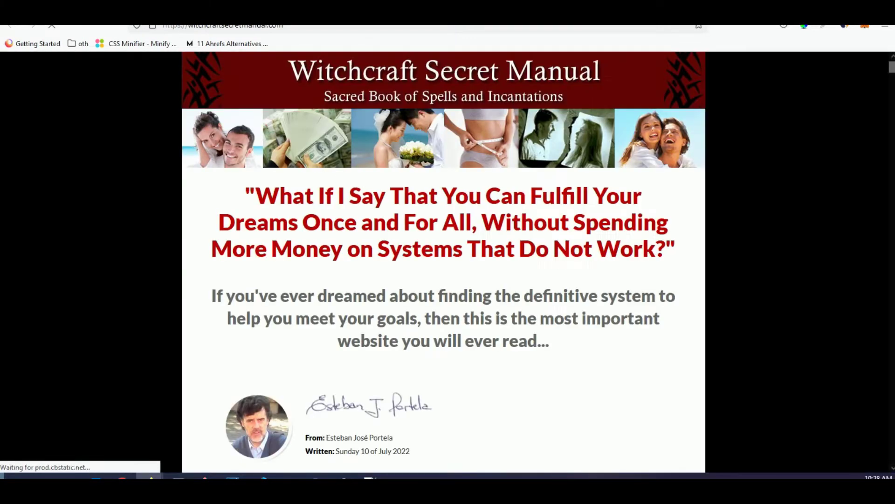
{"action": "scroll", "coordinate": [449, 251], "scroll_direction": "down", "scroll_amount": 6}
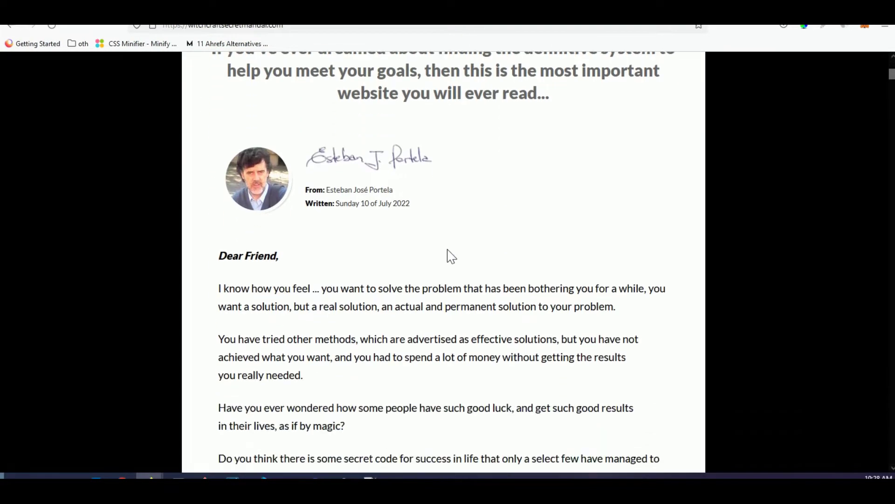
{"action": "scroll", "coordinate": [450, 252], "scroll_direction": "down", "scroll_amount": 20}
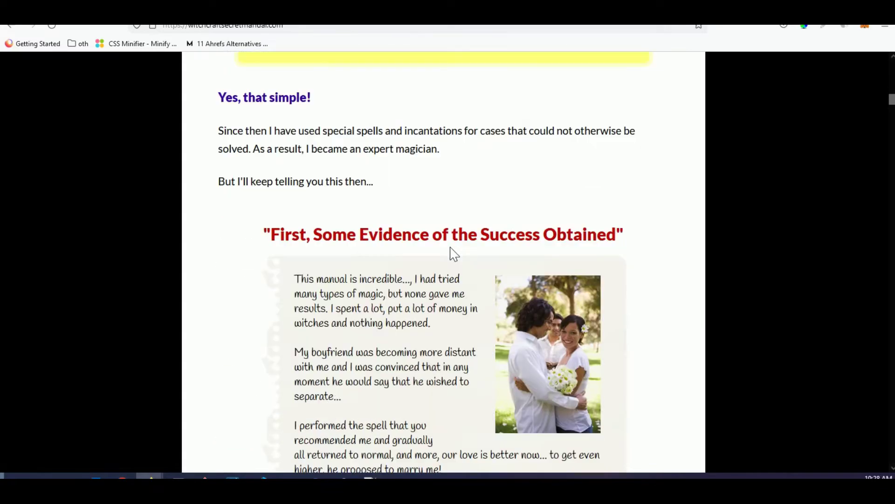
{"action": "scroll", "coordinate": [450, 254], "scroll_direction": "down", "scroll_amount": 15}
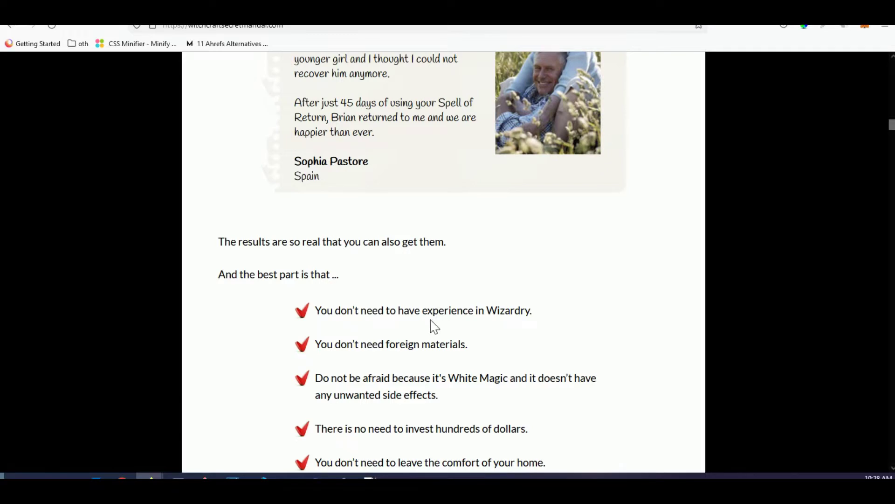
{"action": "scroll", "coordinate": [432, 326], "scroll_direction": "down", "scroll_amount": 4}
{"action": "scroll", "coordinate": [428, 321], "scroll_direction": "down", "scroll_amount": 12}
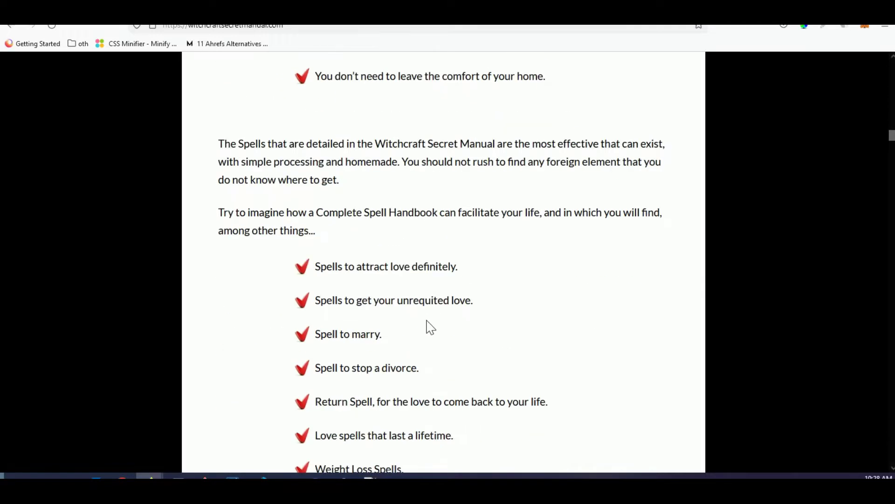
{"action": "scroll", "coordinate": [426, 327], "scroll_direction": "down", "scroll_amount": 3}
{"action": "scroll", "coordinate": [426, 326], "scroll_direction": "up", "scroll_amount": 9}
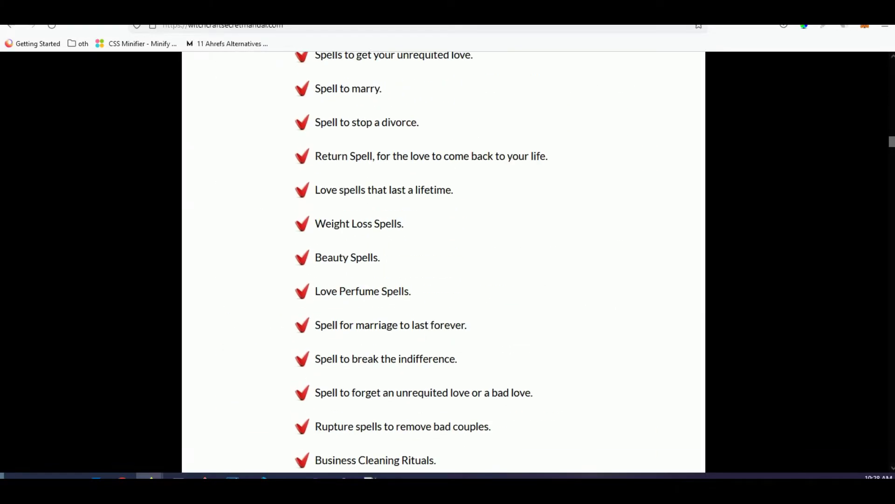
{"action": "scroll", "coordinate": [353, 216], "scroll_direction": "up", "scroll_amount": 1}
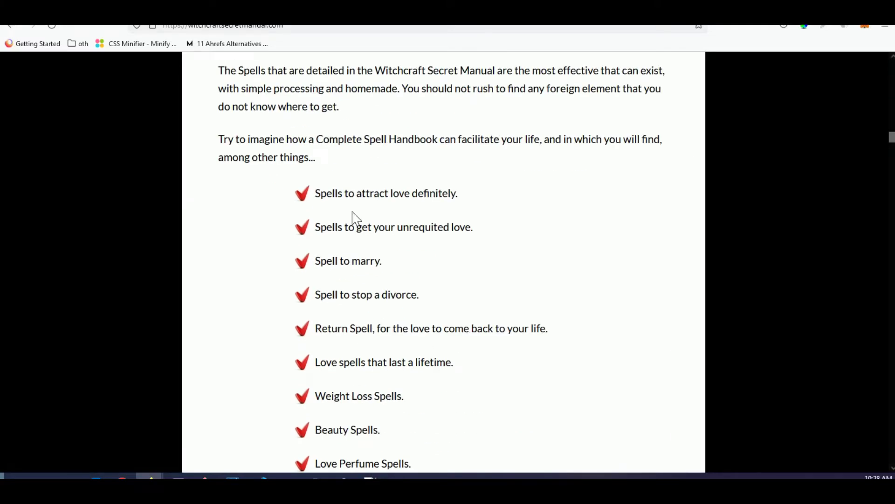
{"action": "scroll", "coordinate": [357, 217], "scroll_direction": "down", "scroll_amount": 15}
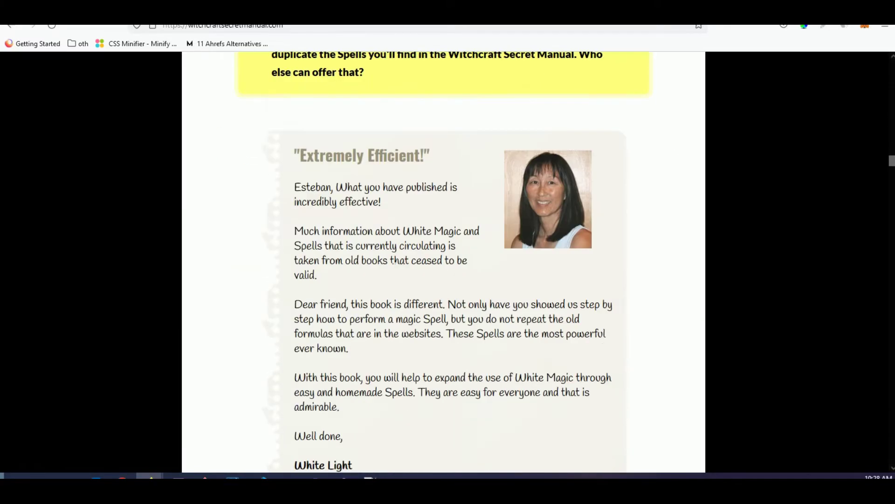
{"action": "scroll", "coordinate": [410, 276], "scroll_direction": "up", "scroll_amount": 15}
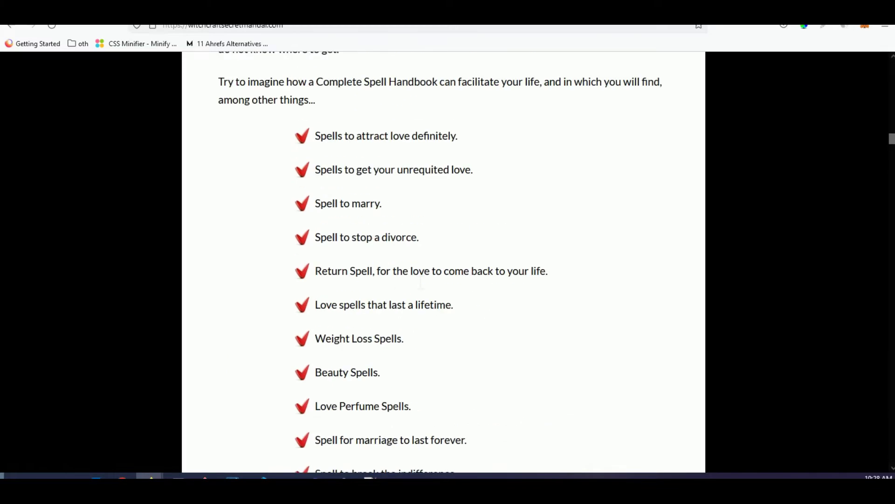
{"action": "scroll", "coordinate": [414, 280], "scroll_direction": "up", "scroll_amount": 8}
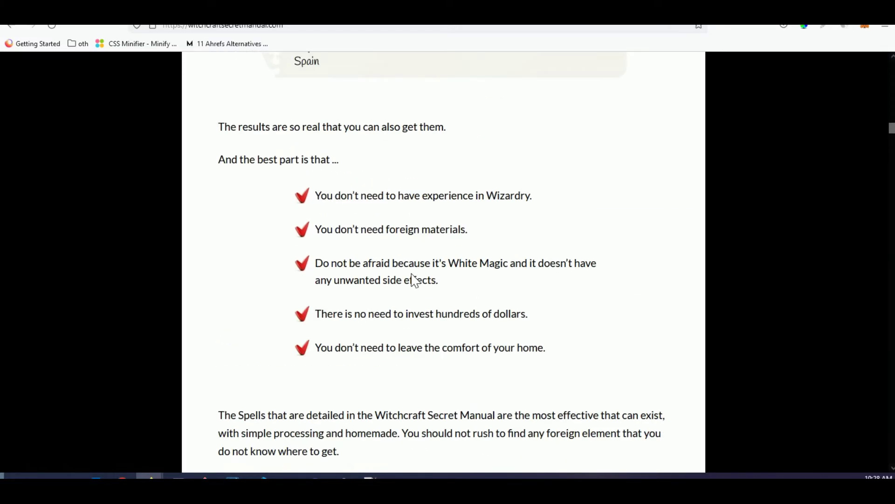
{"action": "scroll", "coordinate": [413, 279], "scroll_direction": "up", "scroll_amount": 7}
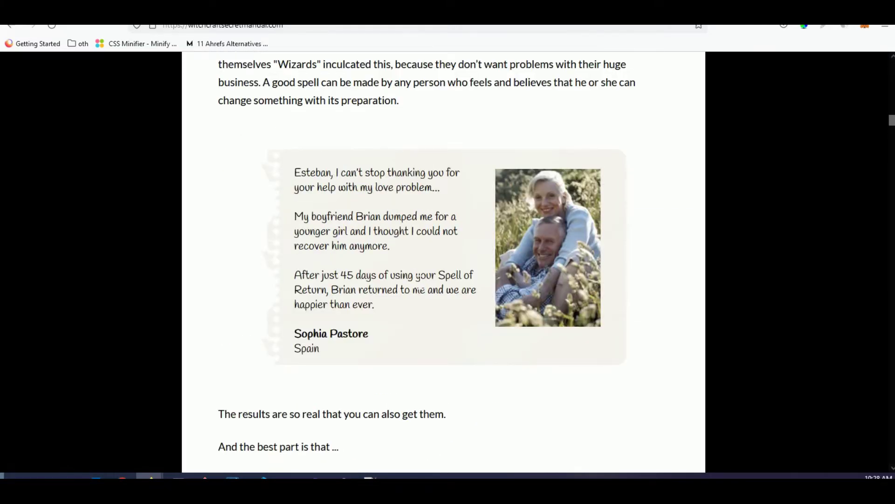
{"action": "scroll", "coordinate": [412, 276], "scroll_direction": "up", "scroll_amount": 20}
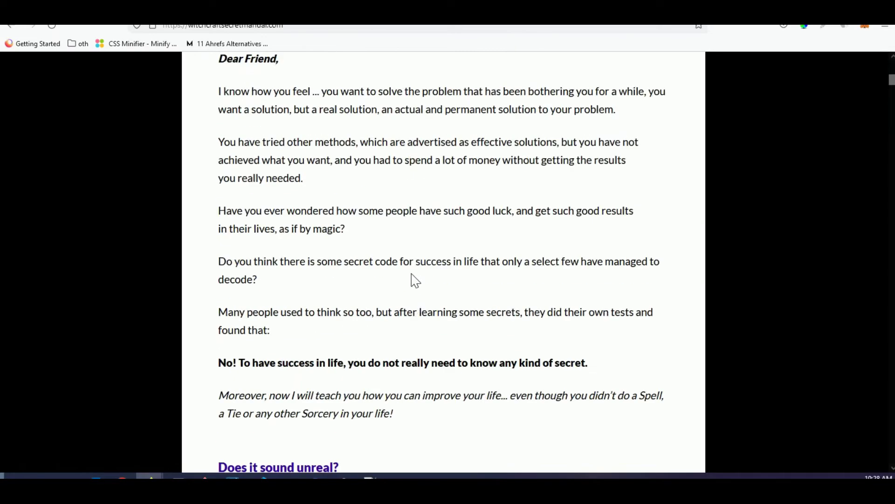
{"action": "scroll", "coordinate": [414, 280], "scroll_direction": "up", "scroll_amount": 10}
Step: Switch to the Microsoft Advertising Keyword Planner and get keyword suggestions for the product or service "witchcraft manual"
{"action": "left_click", "coordinate": [349, 14]}
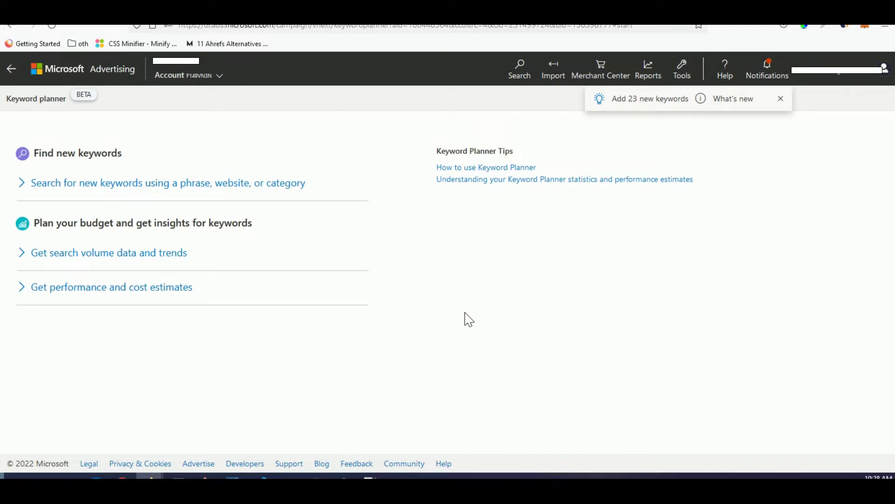
{"action": "left_click", "coordinate": [196, 14]}
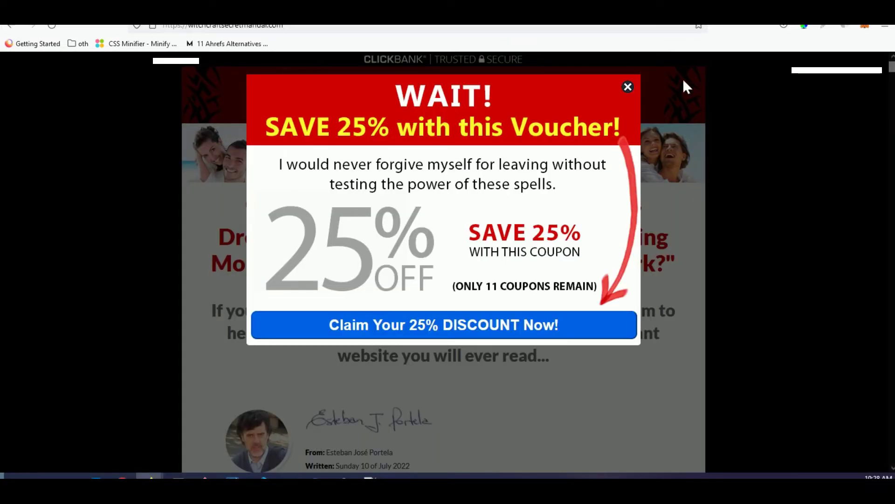
{"action": "left_click", "coordinate": [322, 14]}
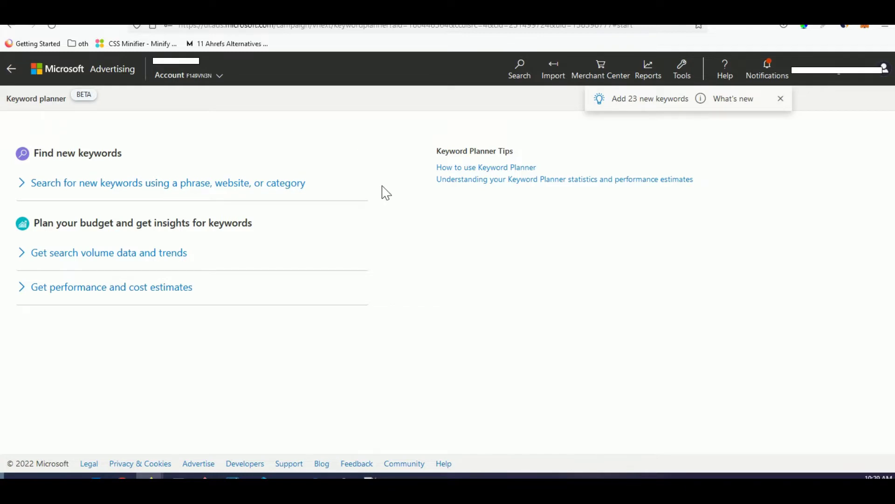
{"action": "left_click", "coordinate": [287, 184]}
{"action": "type", "text": "with"}
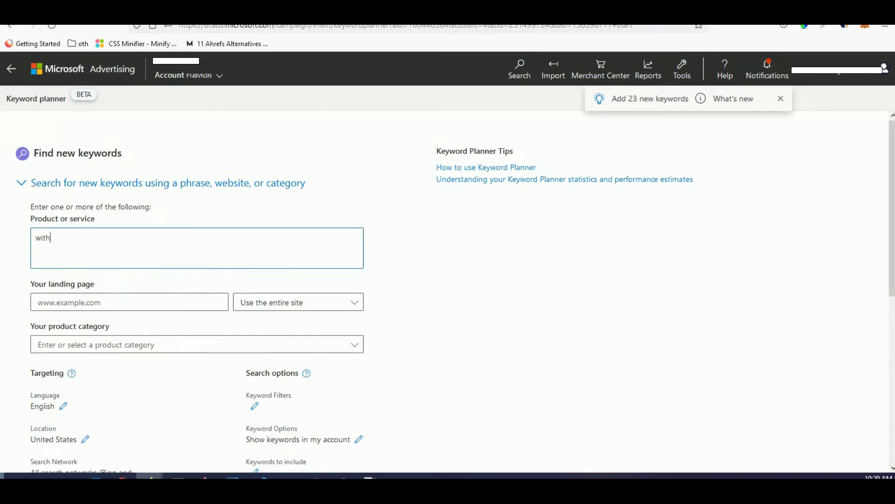
{"action": "key", "text": "BackSpace"}
{"action": "type", "text": "chcraft manual"}
{"action": "scroll", "coordinate": [344, 230], "scroll_direction": "down", "scroll_amount": 2}
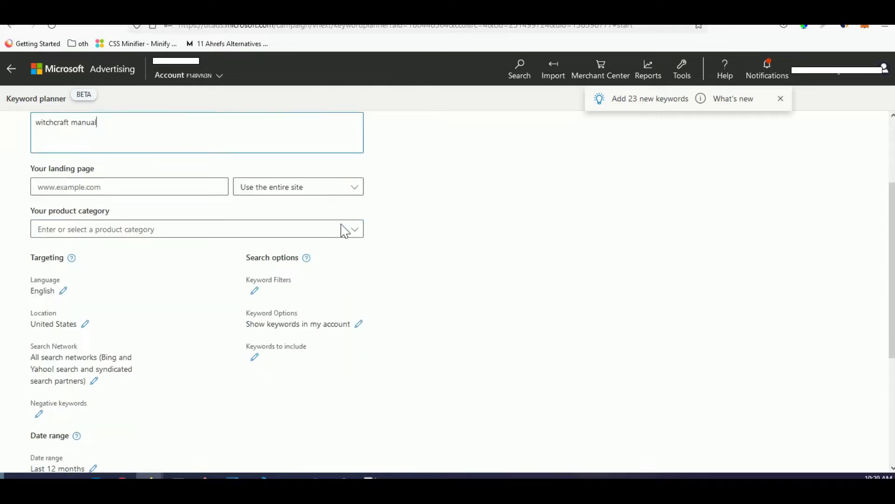
{"action": "scroll", "coordinate": [344, 230], "scroll_direction": "down", "scroll_amount": 3}
{"action": "left_click", "coordinate": [85, 354]}
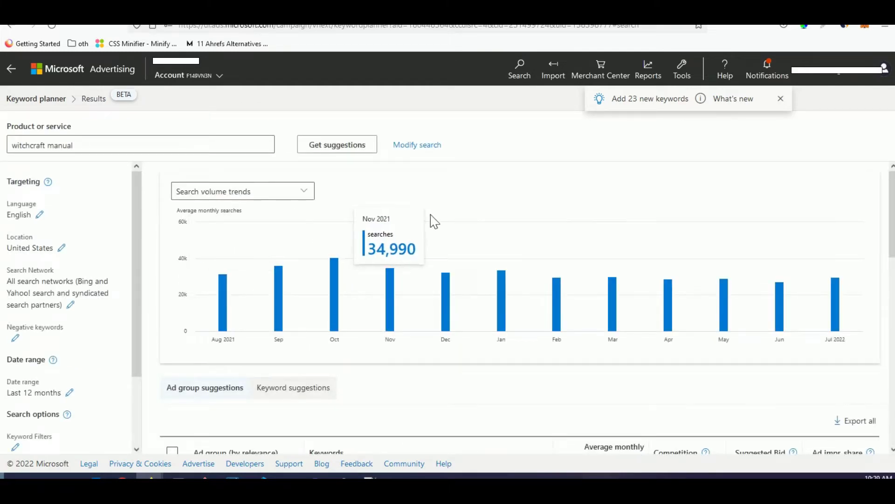
Step: Show the individual keyword suggestions and sort them by average monthly searches, highest first
{"action": "scroll", "coordinate": [431, 216], "scroll_direction": "down", "scroll_amount": 3}
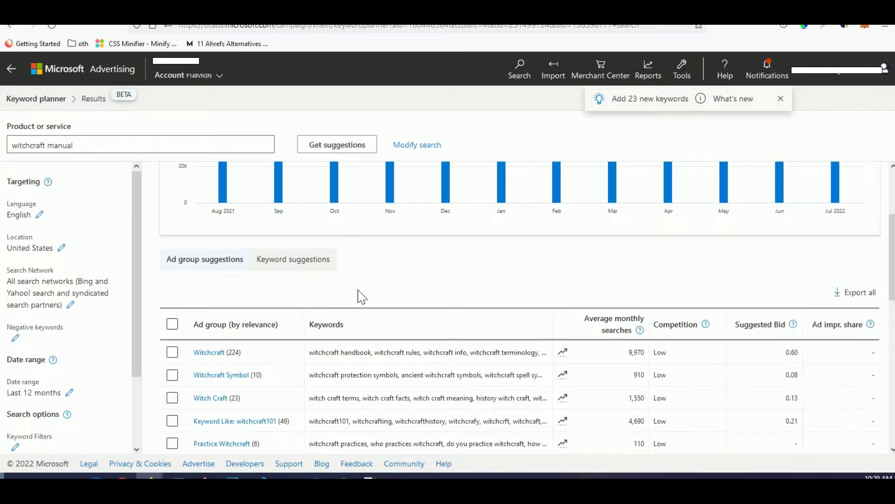
{"action": "left_click", "coordinate": [285, 277]}
{"action": "scroll", "coordinate": [531, 245], "scroll_direction": "down", "scroll_amount": 3}
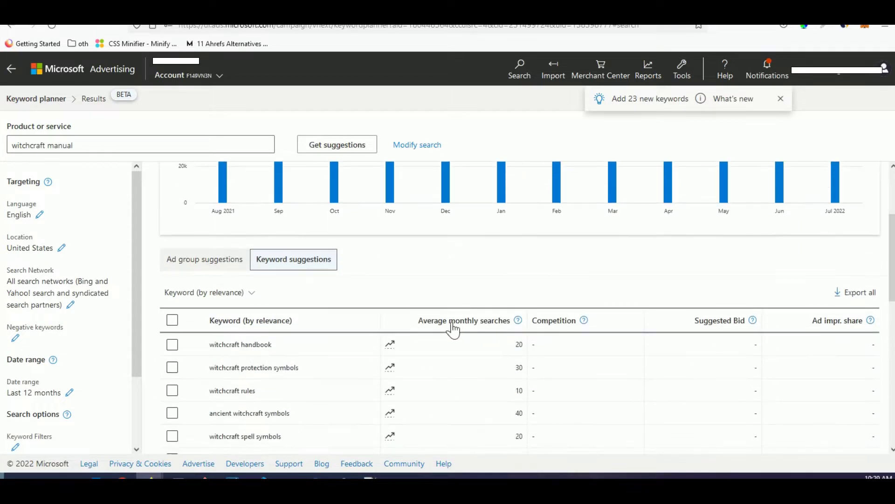
{"action": "left_click", "coordinate": [466, 320]}
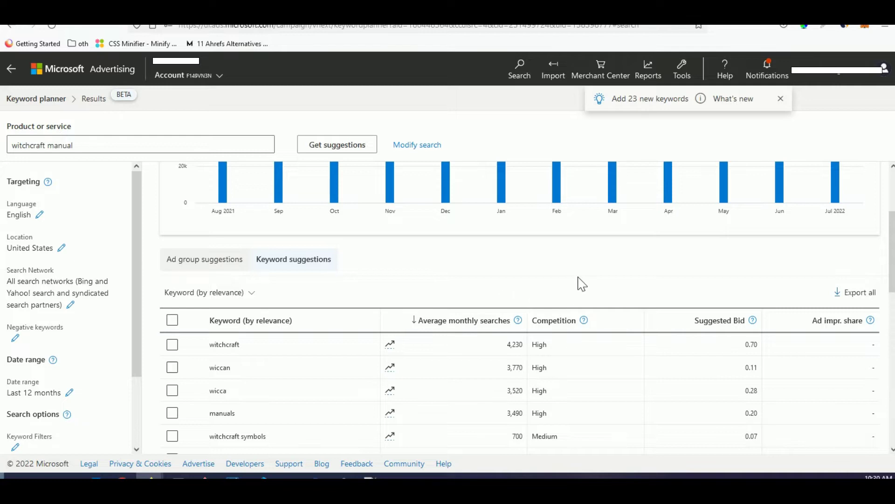
Step: Select the keywords witchcraft, wiccan and wicca in the suggestions list
{"action": "scroll", "coordinate": [583, 265], "scroll_direction": "down", "scroll_amount": 2}
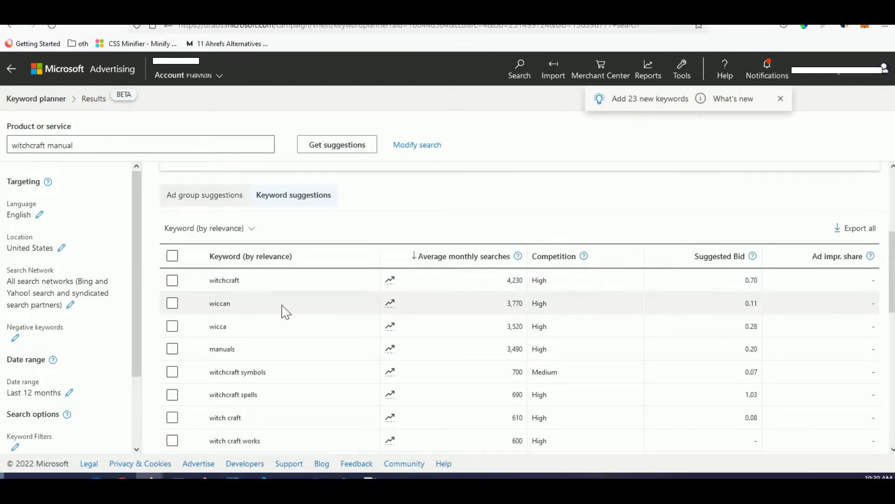
{"action": "left_click_drag", "start_coordinate": [222, 280], "coordinate": [235, 281]}
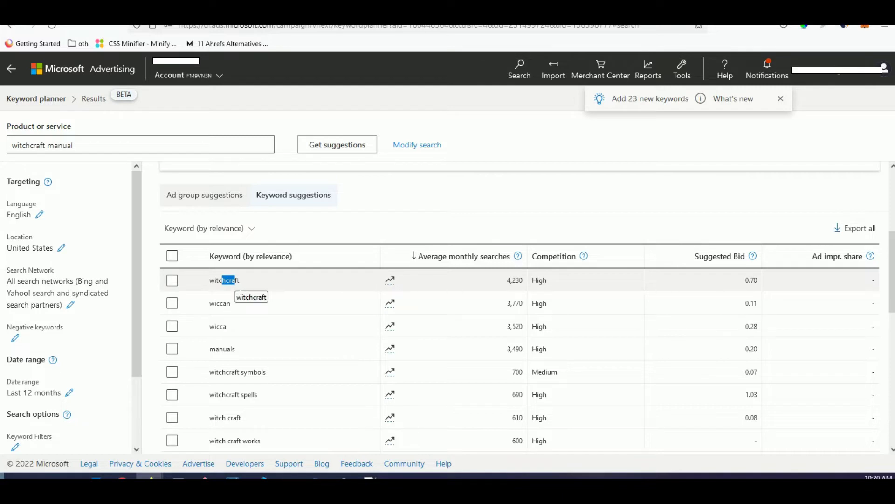
{"action": "left_click", "coordinate": [242, 280]}
{"action": "left_click", "coordinate": [178, 284]}
{"action": "left_click", "coordinate": [181, 284]}
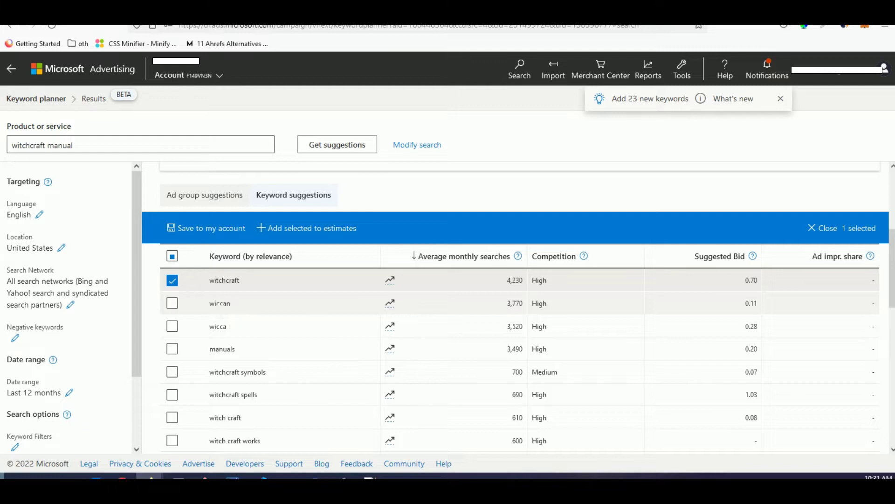
{"action": "left_click", "coordinate": [180, 307]}
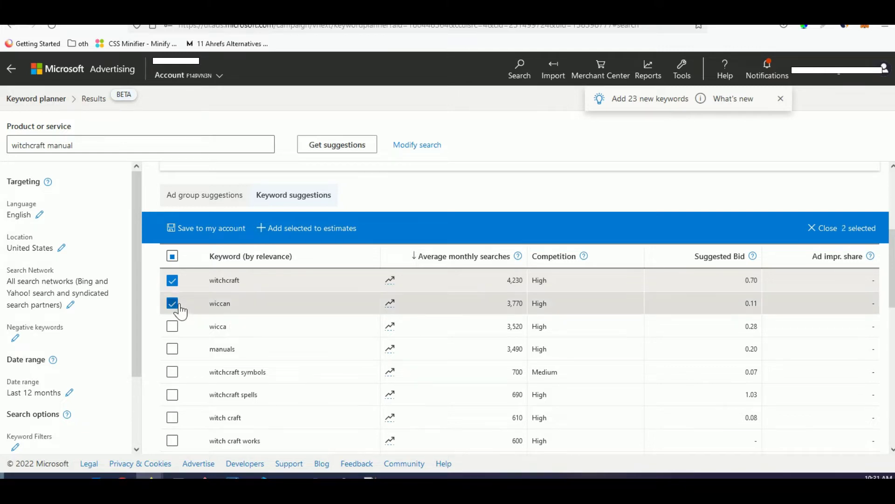
{"action": "left_click", "coordinate": [174, 327]}
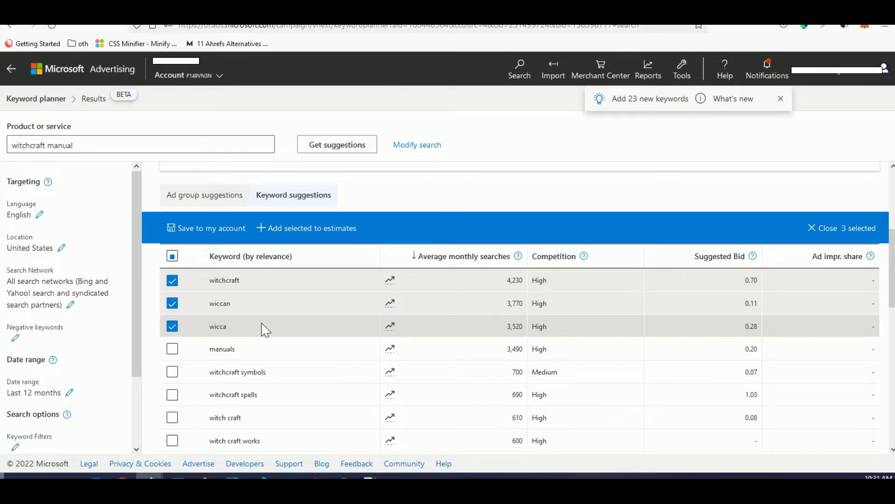
Step: Add the keywords witchcraft spells, witch craft, witch craft works and witch spells to the selection
{"action": "scroll", "coordinate": [243, 347], "scroll_direction": "down", "scroll_amount": 2}
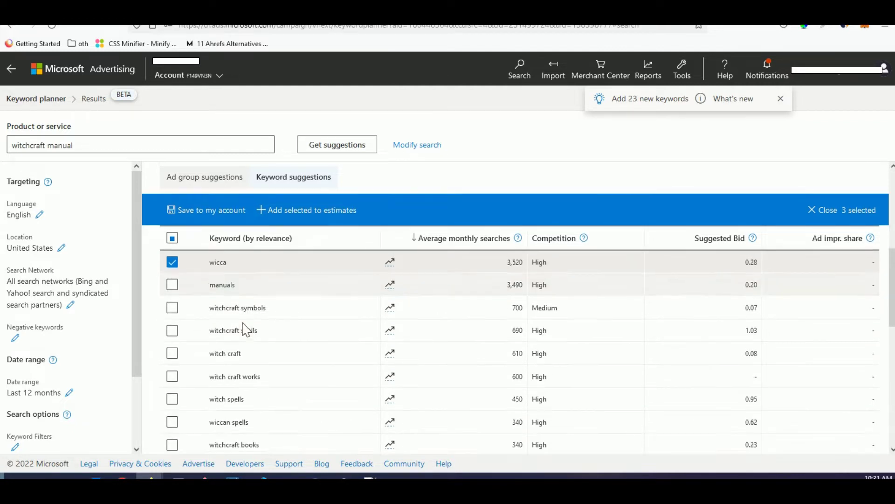
{"action": "left_click", "coordinate": [172, 330]}
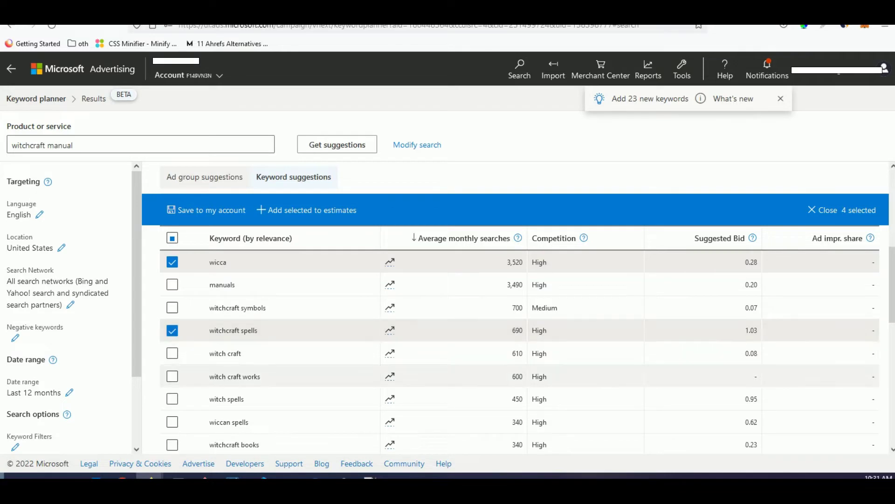
{"action": "left_click", "coordinate": [172, 376]}
{"action": "left_click", "coordinate": [172, 353]}
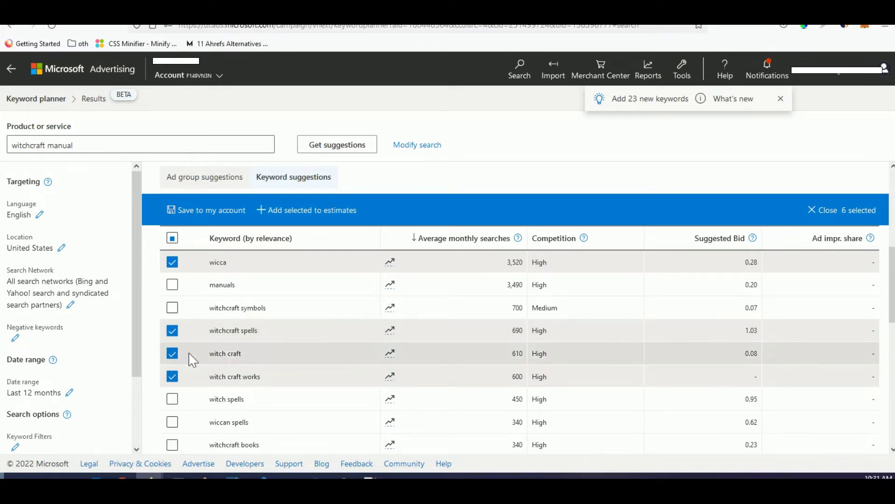
{"action": "left_click", "coordinate": [172, 399]}
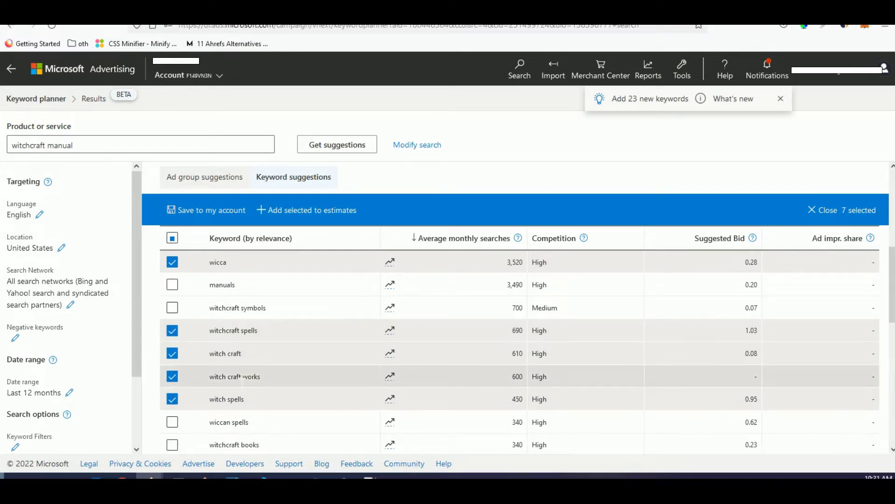
Step: Add the keywords witchcraft supplies, witchcraft book and real witchcraft spell books to the selection
{"action": "scroll", "coordinate": [236, 379], "scroll_direction": "down", "scroll_amount": 4}
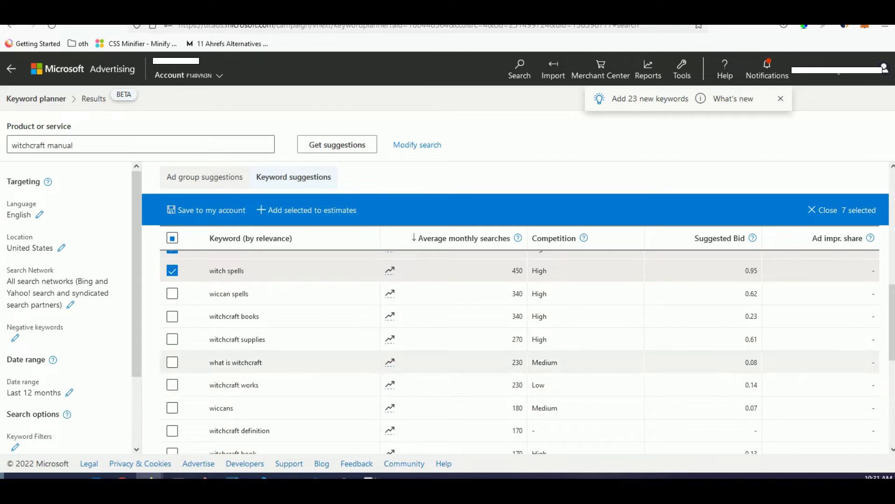
{"action": "left_click", "coordinate": [174, 339]}
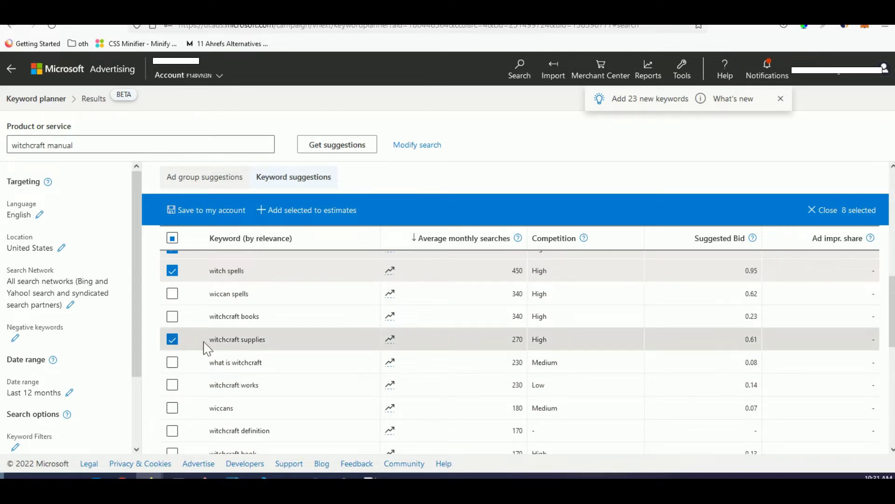
{"action": "scroll", "coordinate": [207, 349], "scroll_direction": "down", "scroll_amount": 2}
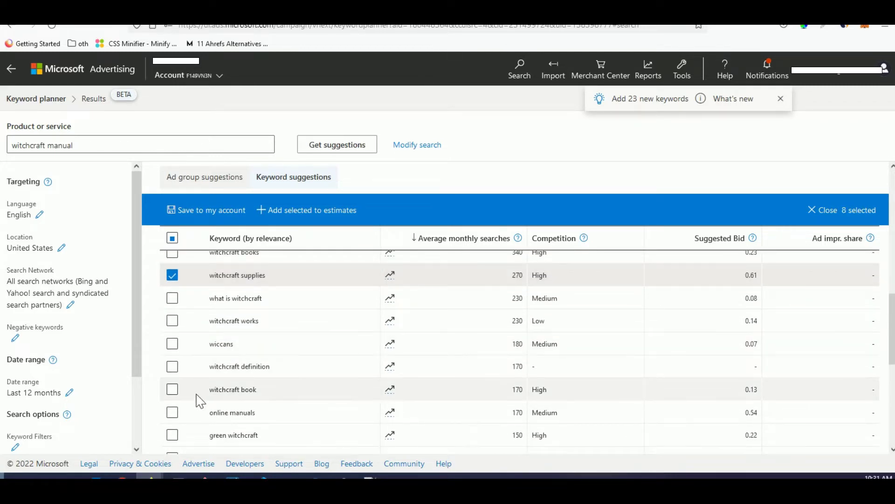
{"action": "left_click", "coordinate": [173, 390]}
{"action": "scroll", "coordinate": [176, 397], "scroll_direction": "down", "scroll_amount": 2}
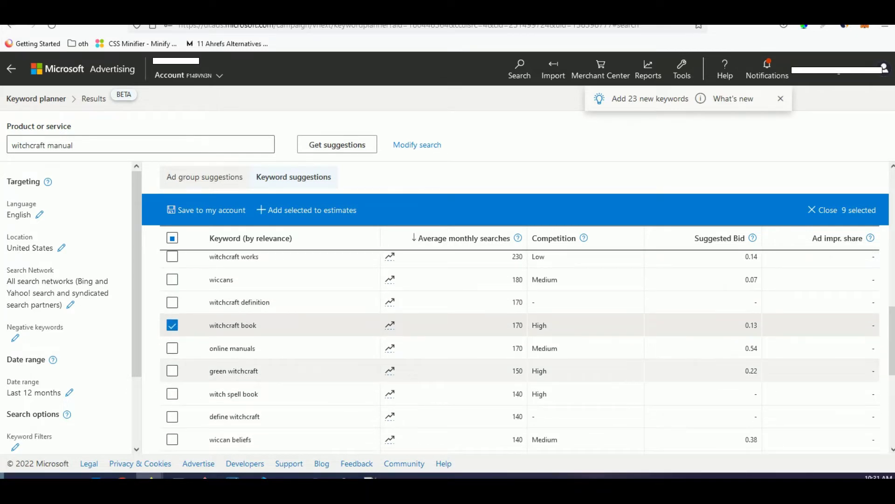
{"action": "scroll", "coordinate": [176, 397], "scroll_direction": "down", "scroll_amount": 2}
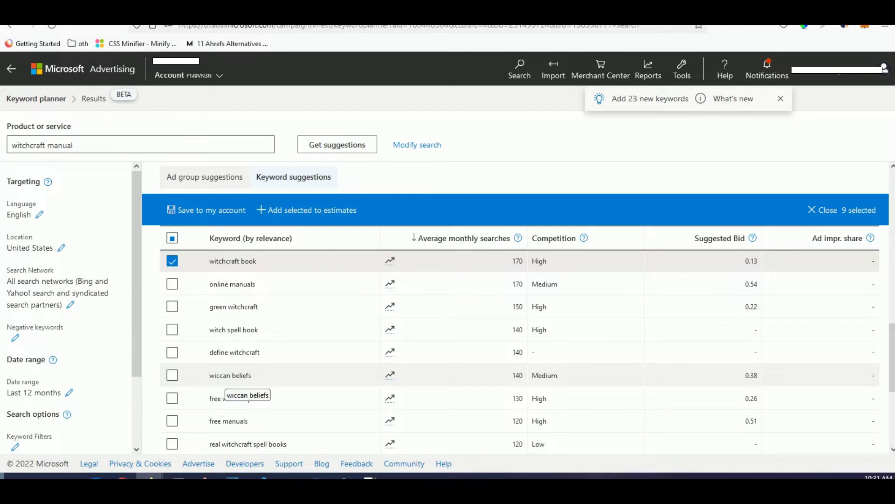
{"action": "scroll", "coordinate": [236, 380], "scroll_direction": "down", "scroll_amount": 2}
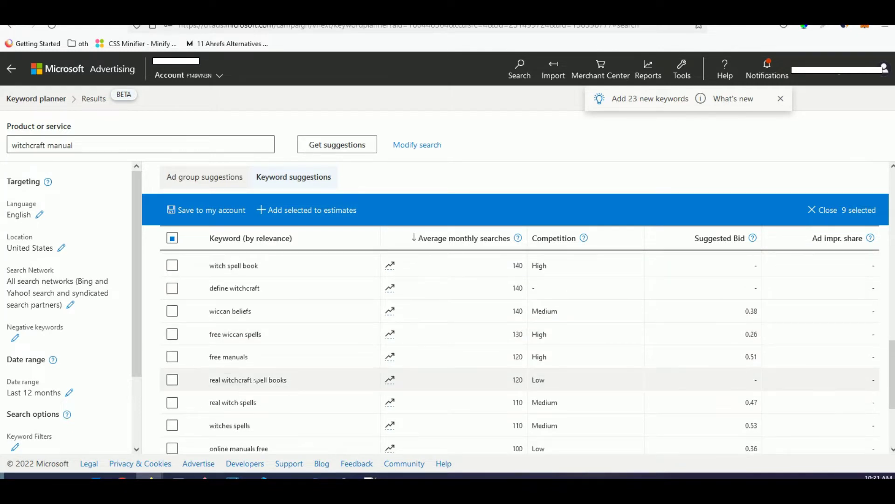
{"action": "left_click", "coordinate": [173, 379]}
{"action": "scroll", "coordinate": [237, 380], "scroll_direction": "down", "scroll_amount": 4}
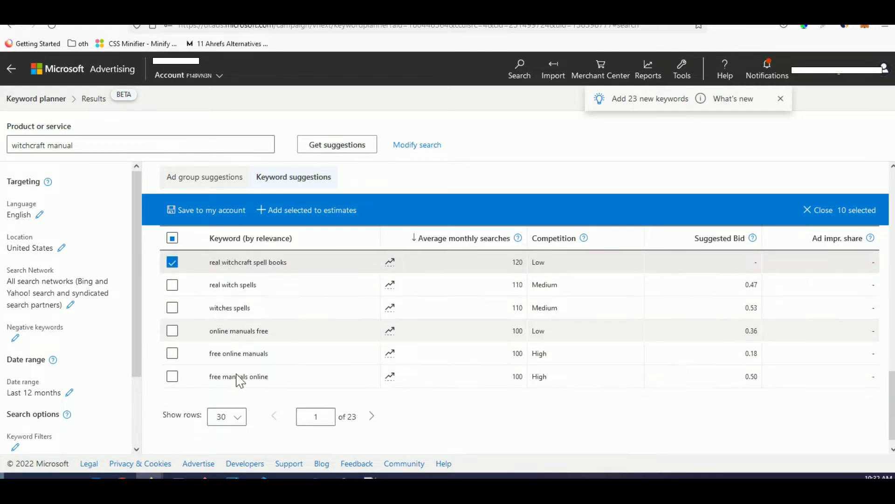
{"action": "scroll", "coordinate": [243, 377], "scroll_direction": "up", "scroll_amount": 6}
{"action": "scroll", "coordinate": [245, 375], "scroll_direction": "up", "scroll_amount": 5}
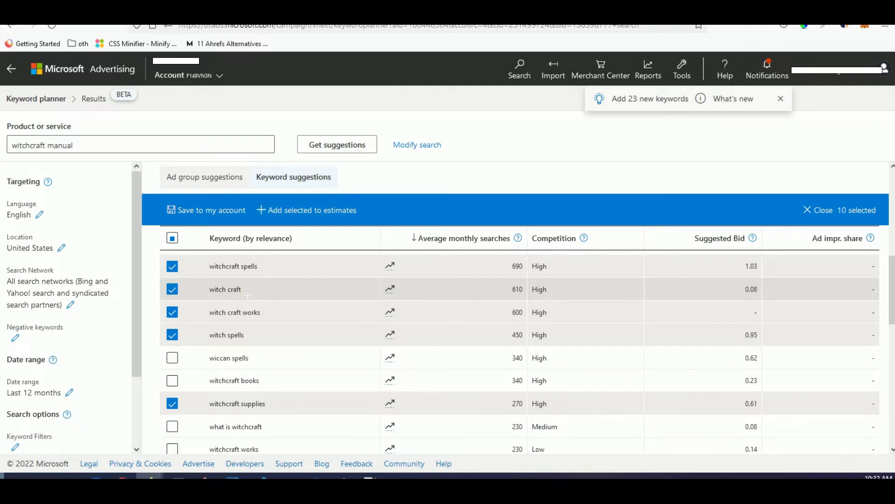
Step: Start saving the selected keywords to the account as a new search campaign named Witchcraft with a daily budget of 50 AUD
{"action": "left_click", "coordinate": [225, 210]}
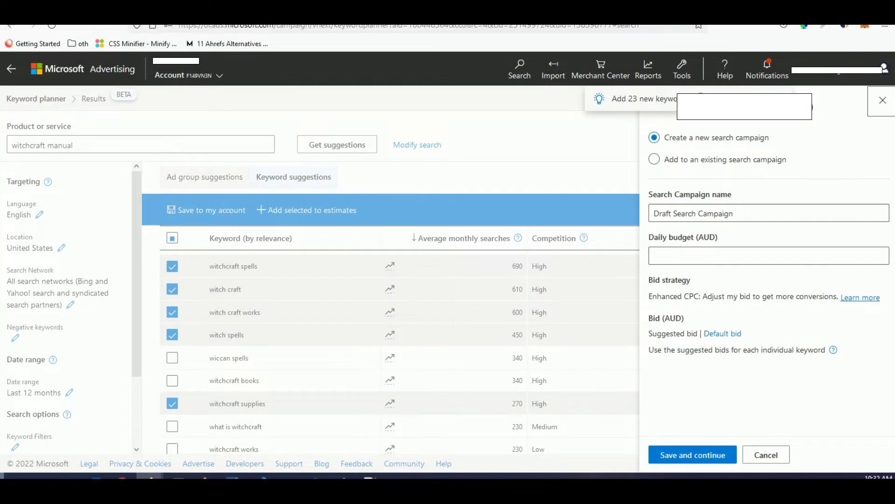
{"action": "left_click", "coordinate": [634, 99]}
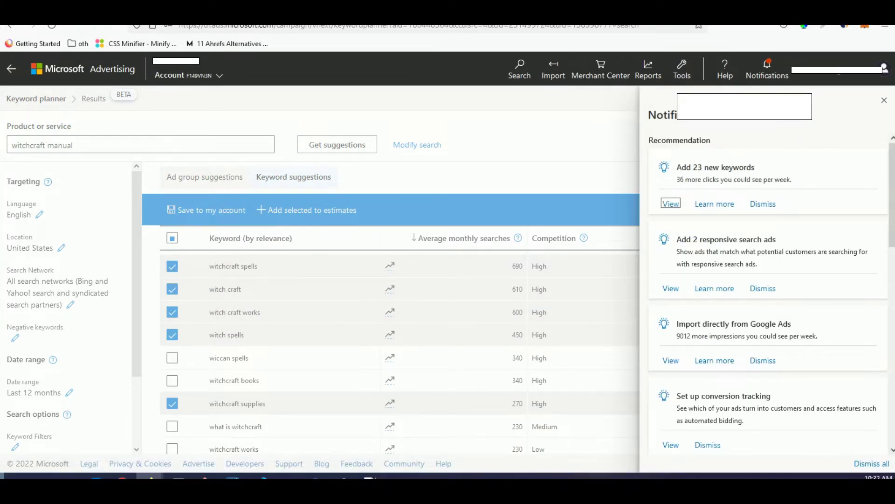
{"action": "left_click", "coordinate": [883, 100]}
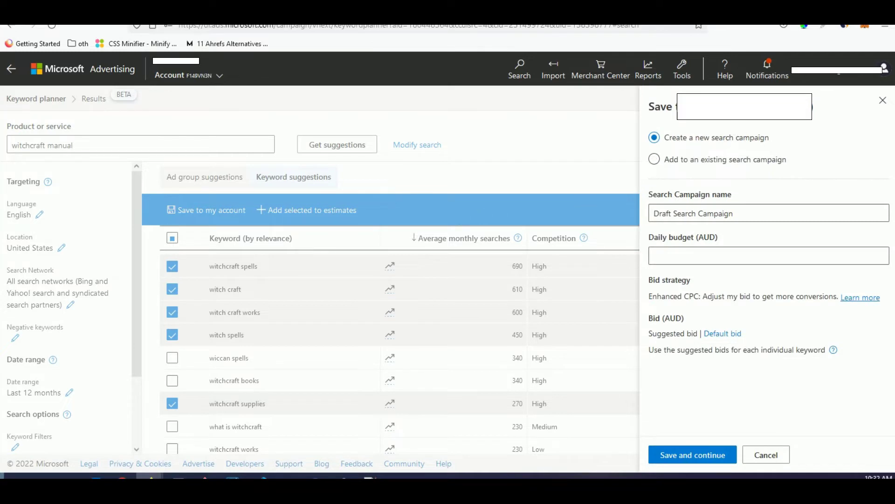
{"action": "left_click", "coordinate": [726, 218]}
{"action": "left_click_drag", "start_coordinate": [732, 213], "coordinate": [661, 215]}
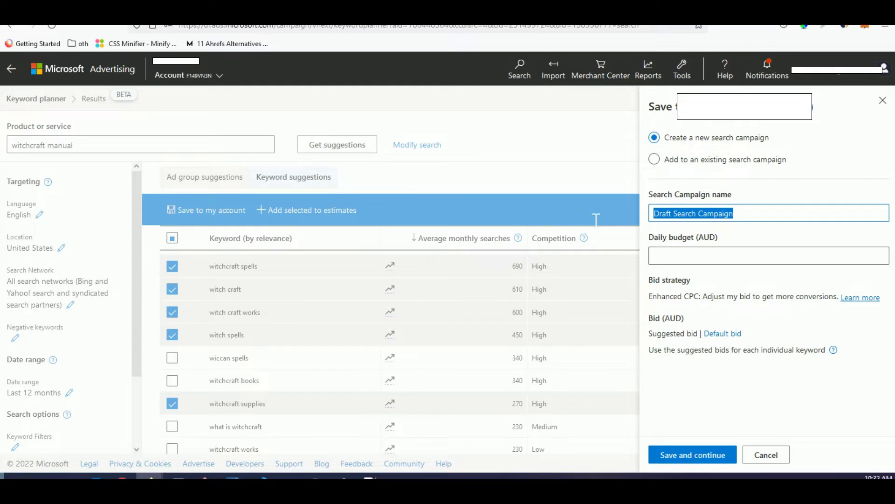
{"action": "type", "text": "Witchcraft"}
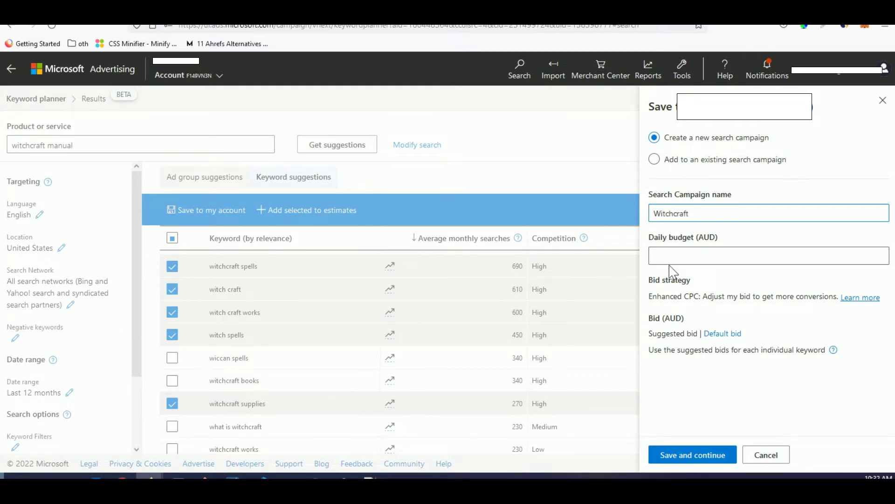
{"action": "left_click", "coordinate": [694, 257]}
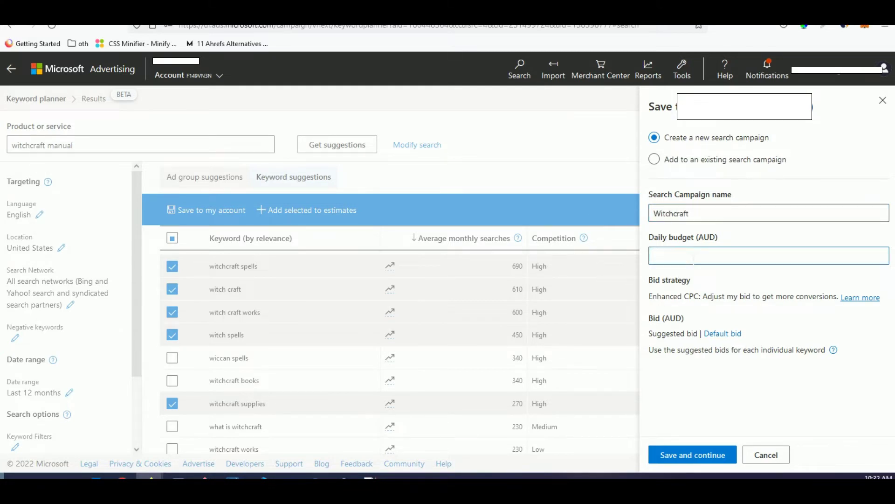
{"action": "type", "text": "50"}
Step: Use a default bid of 0.20 AUD instead of suggested bids and save the new search campaign
{"action": "left_click", "coordinate": [728, 335]}
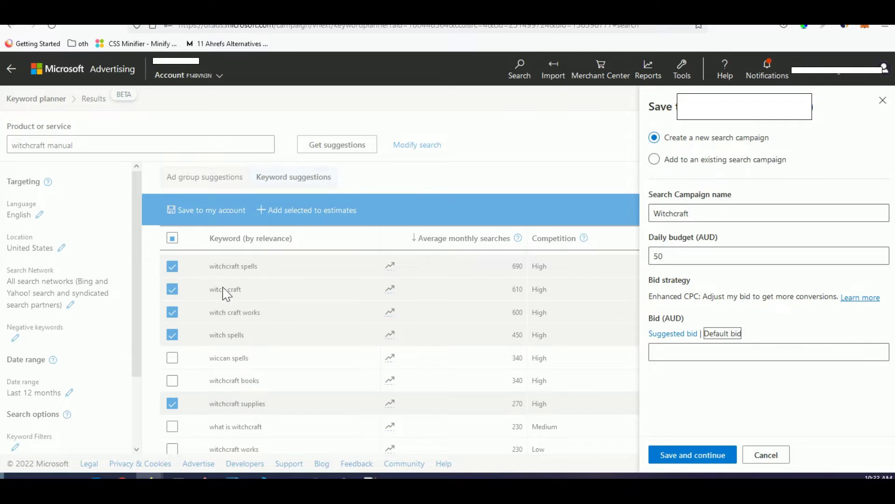
{"action": "left_click", "coordinate": [692, 353]}
{"action": "type", "text": "0.20"}
{"action": "key", "text": "ctrl+Tab"}
{"action": "left_click", "coordinate": [699, 460]}
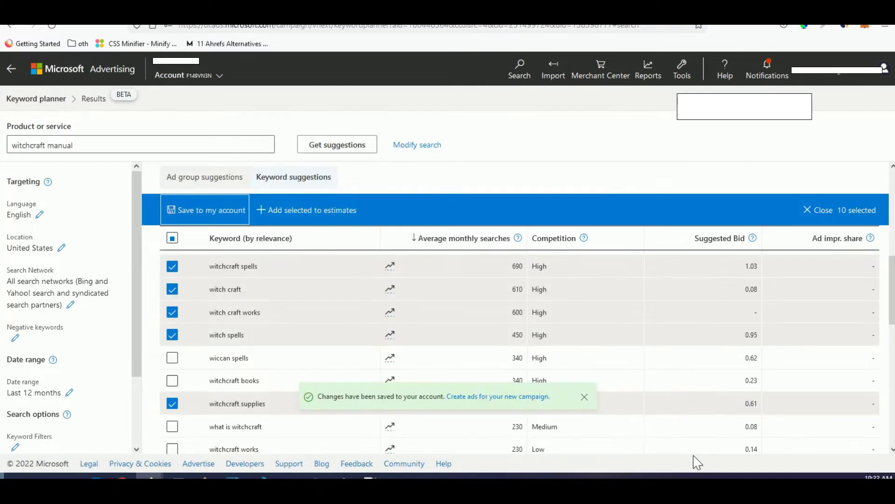
Step: Go to ad creation for the new campaign and start an ad in the witchcraft ad group
{"action": "left_click", "coordinate": [506, 400]}
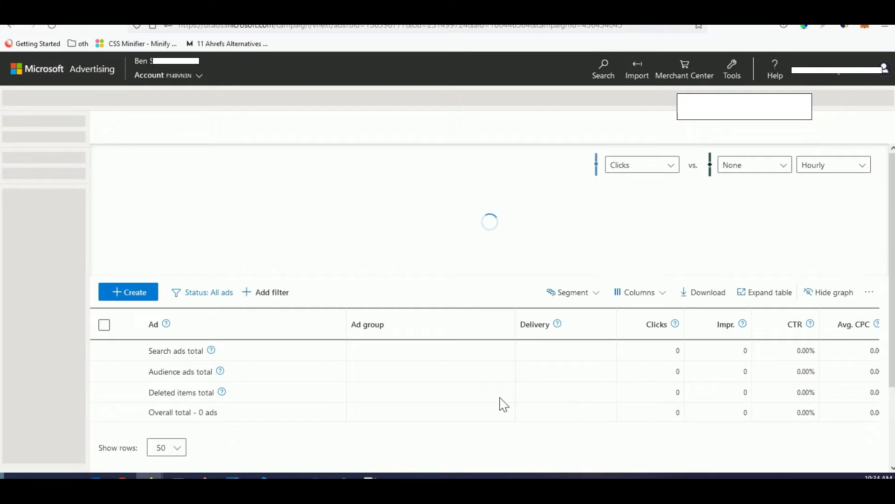
{"action": "left_click", "coordinate": [142, 294]}
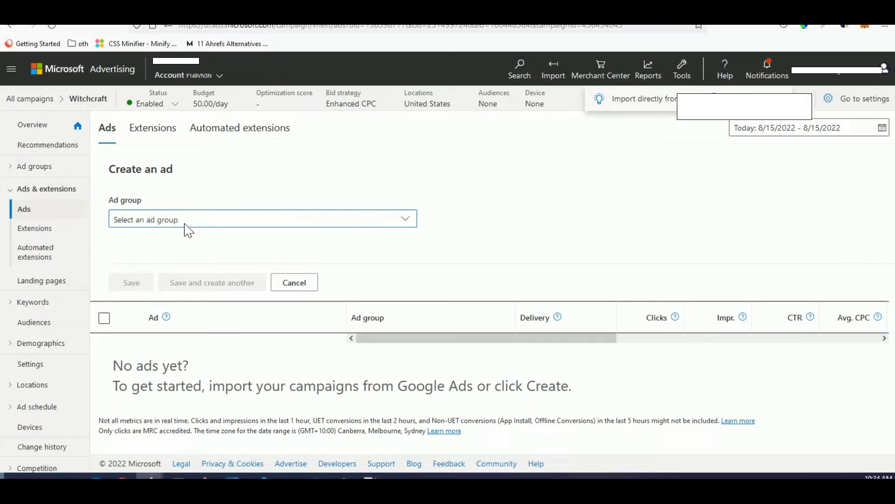
{"action": "left_click", "coordinate": [188, 223]}
{"action": "left_click", "coordinate": [155, 303]}
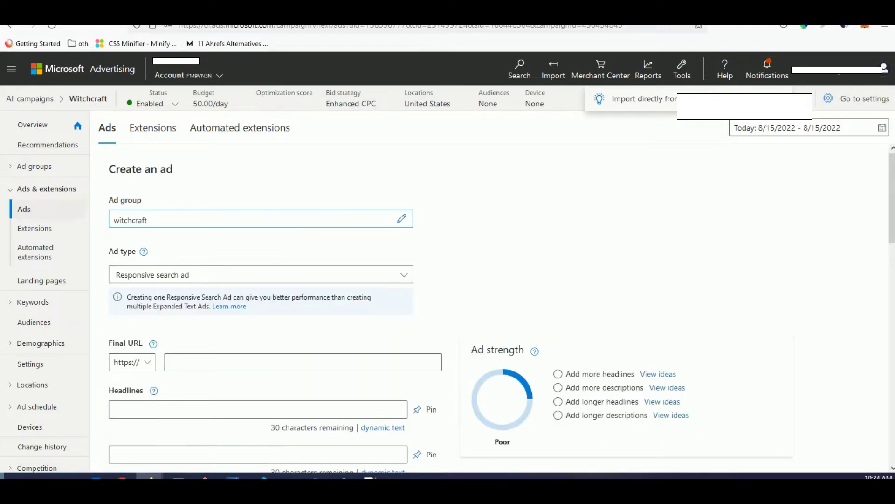
Step: Switch the ad type to Expanded text ad, check its availability notice, and return the type to Responsive search ad
{"action": "scroll", "coordinate": [508, 239], "scroll_direction": "down", "scroll_amount": 2}
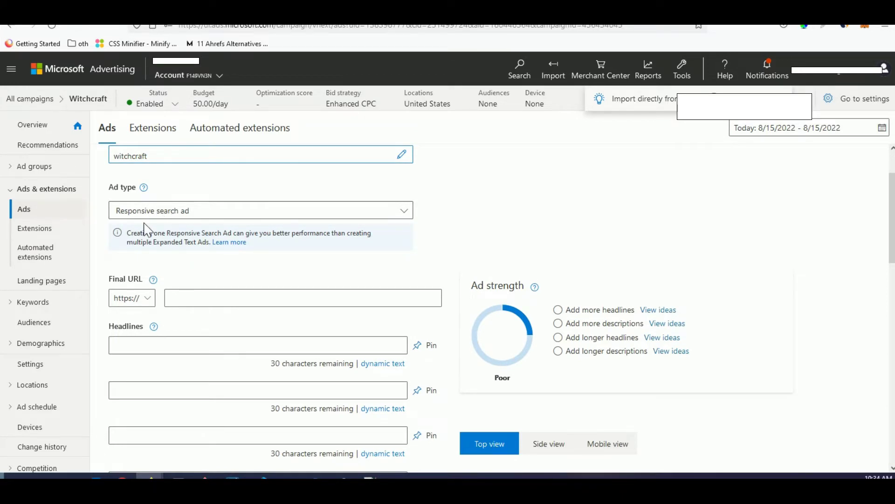
{"action": "left_click", "coordinate": [149, 210]}
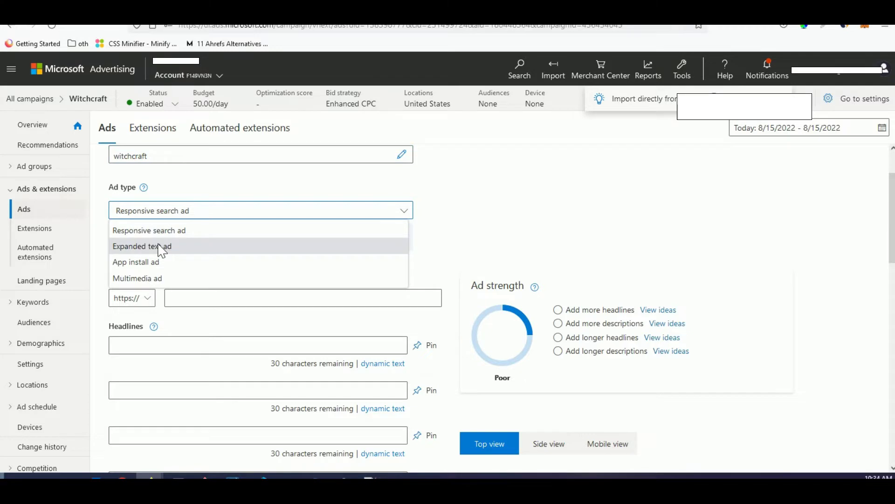
{"action": "left_click", "coordinate": [135, 247]}
{"action": "left_click_drag", "start_coordinate": [178, 248], "coordinate": [161, 247]}
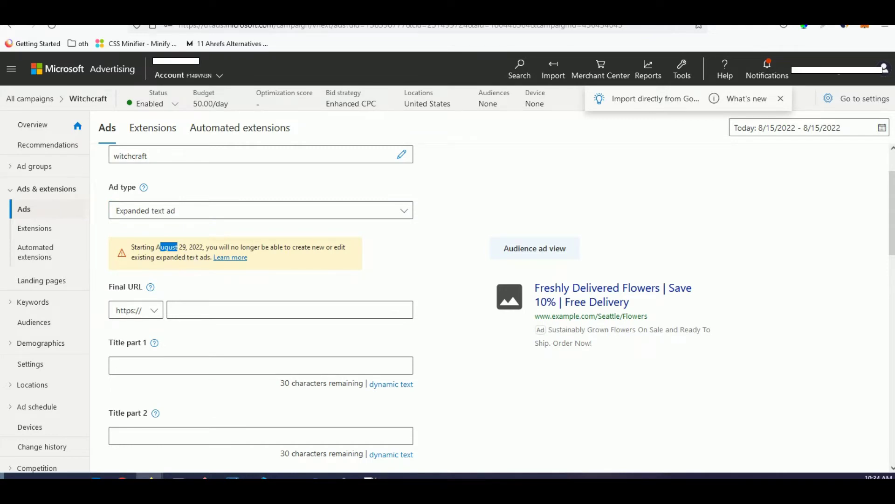
{"action": "left_click", "coordinate": [172, 209]}
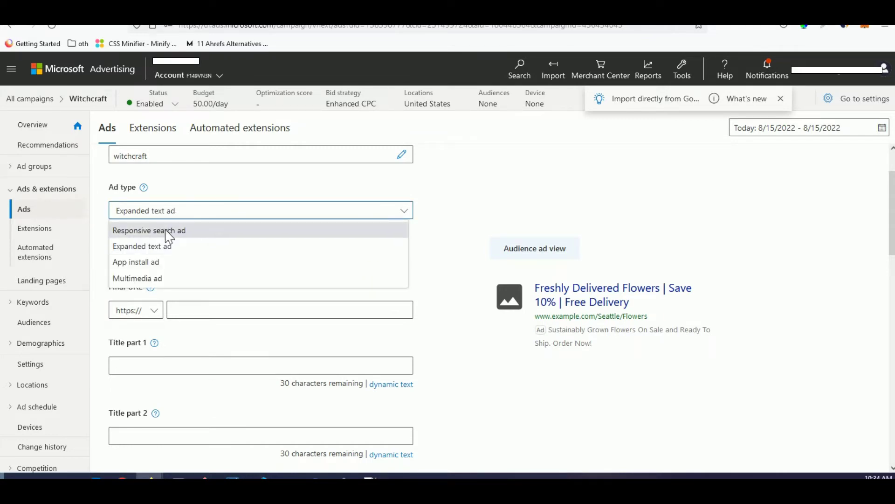
{"action": "left_click", "coordinate": [169, 234]}
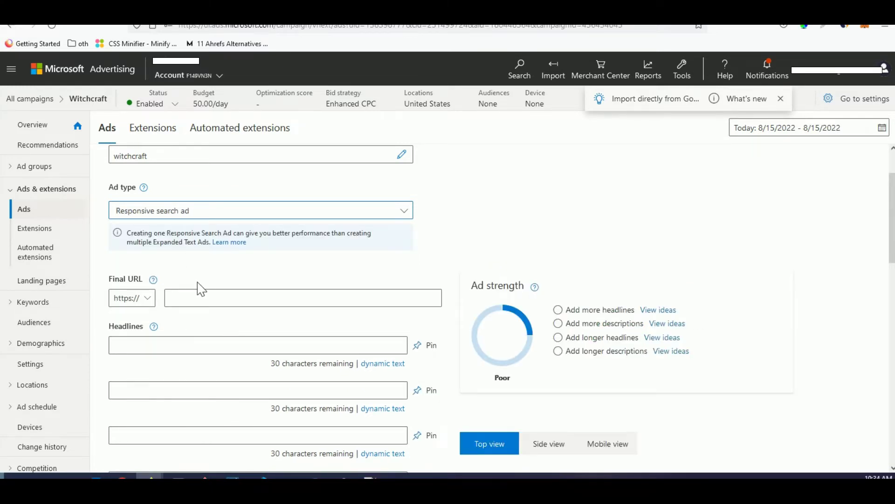
Step: Switch to the Witchcraft Secret Manual sales page and examine its headline and opening text
{"action": "scroll", "coordinate": [219, 266], "scroll_direction": "down", "scroll_amount": 2}
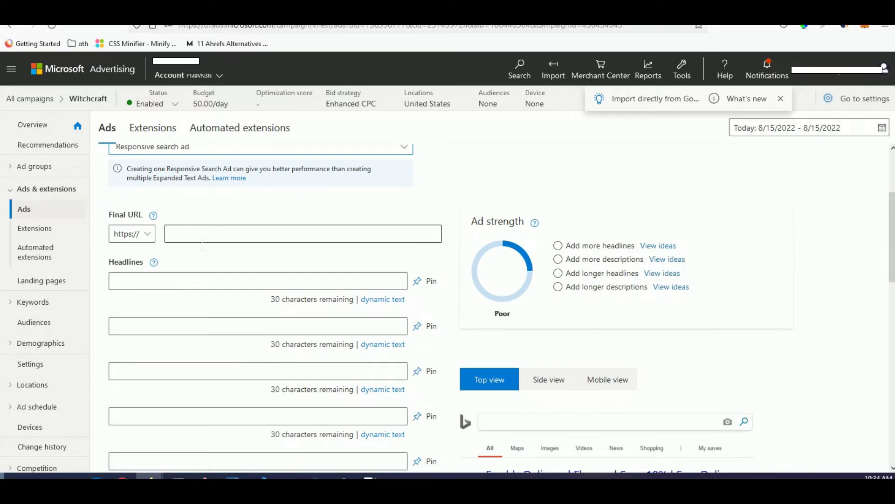
{"action": "left_click", "coordinate": [187, 75]}
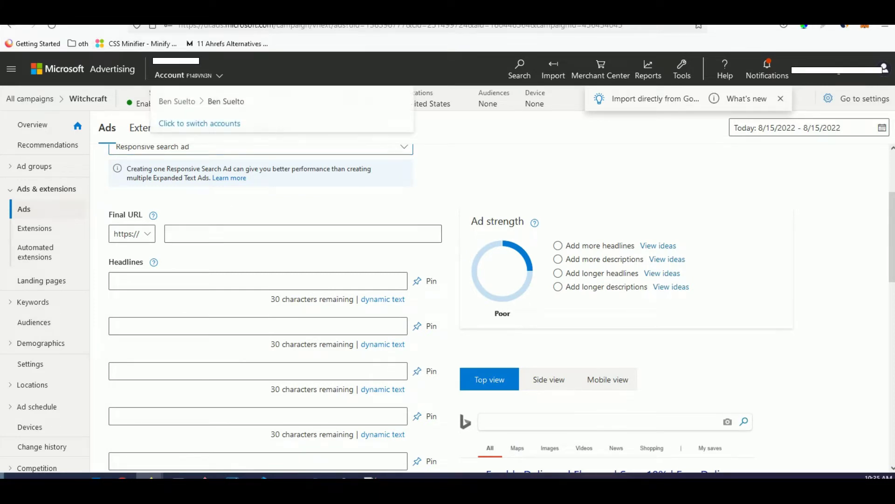
{"action": "key", "text": "ctrl+Tab"}
{"action": "left_click", "coordinate": [630, 87]}
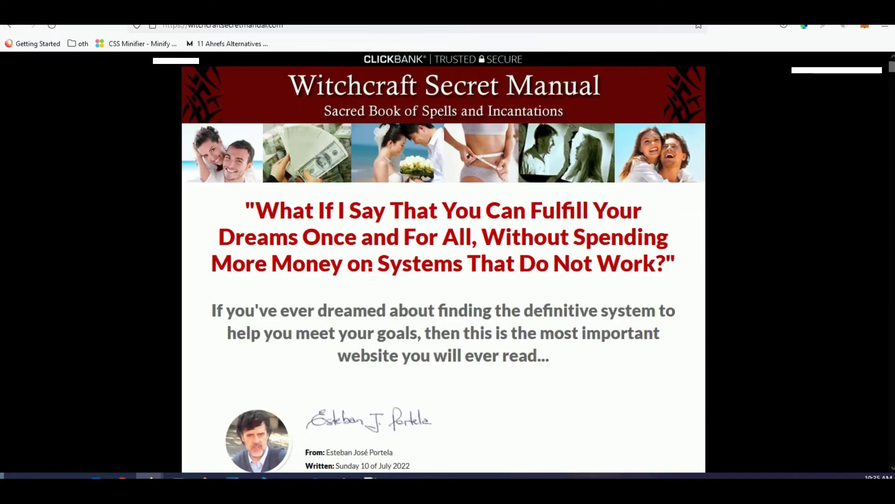
{"action": "scroll", "coordinate": [364, 267], "scroll_direction": "down", "scroll_amount": 6}
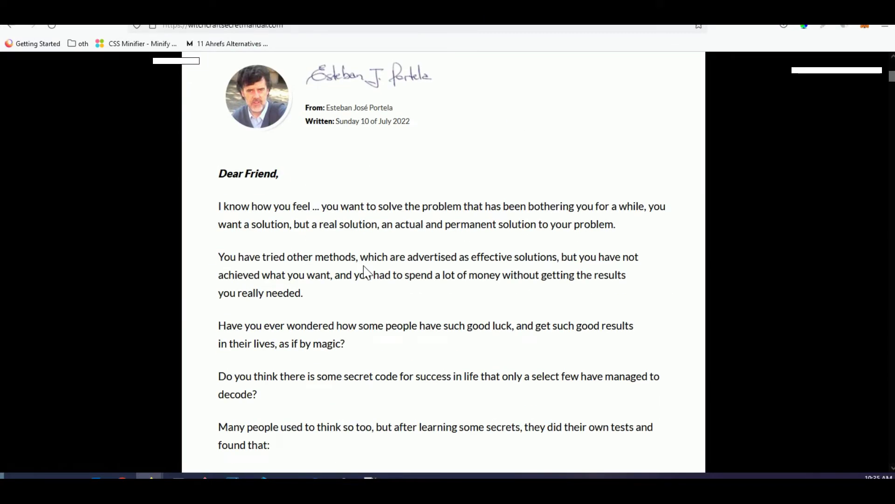
{"action": "scroll", "coordinate": [364, 267], "scroll_direction": "up", "scroll_amount": 6}
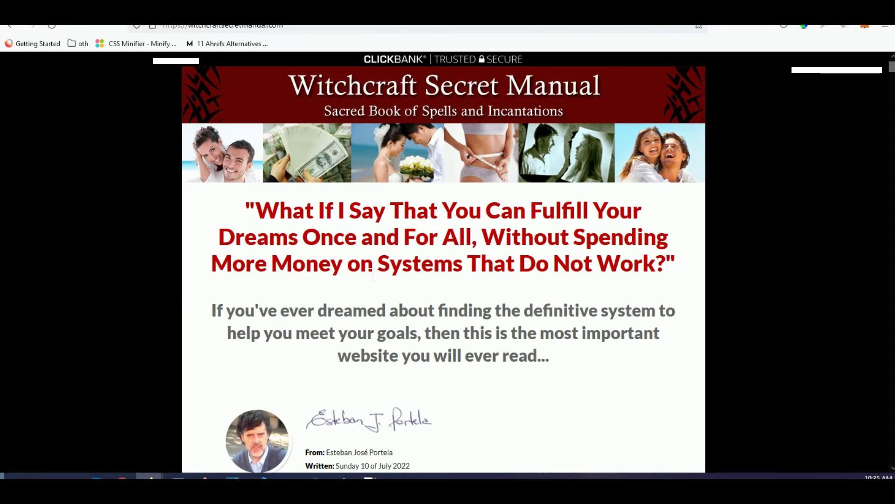
{"action": "scroll", "coordinate": [373, 291], "scroll_direction": "down", "scroll_amount": 10}
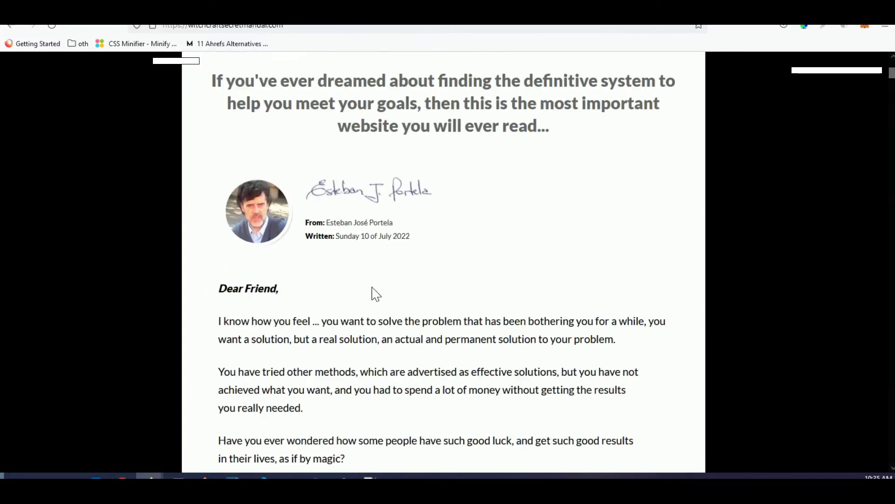
{"action": "scroll", "coordinate": [375, 298], "scroll_direction": "up", "scroll_amount": 9}
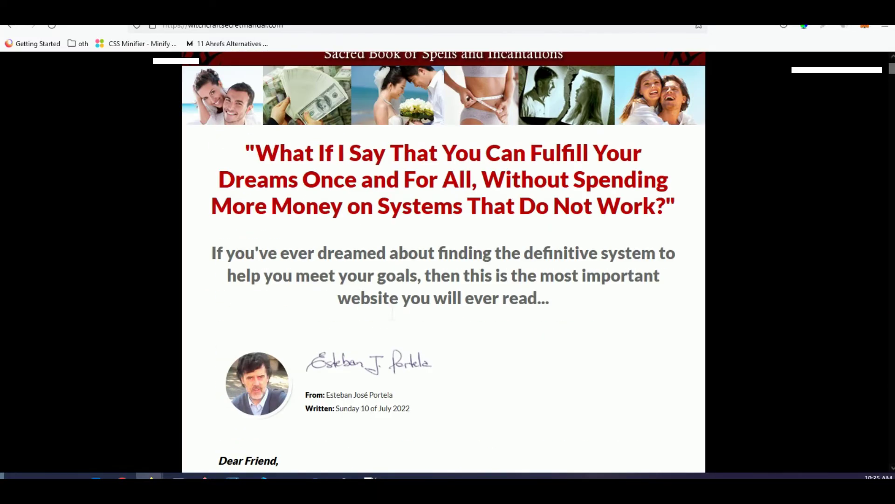
{"action": "scroll", "coordinate": [359, 300], "scroll_direction": "up", "scroll_amount": 2}
Step: Switch to the ThePagePro login page and log in with the account username and password
{"action": "key", "text": "ctrl+Tab"}
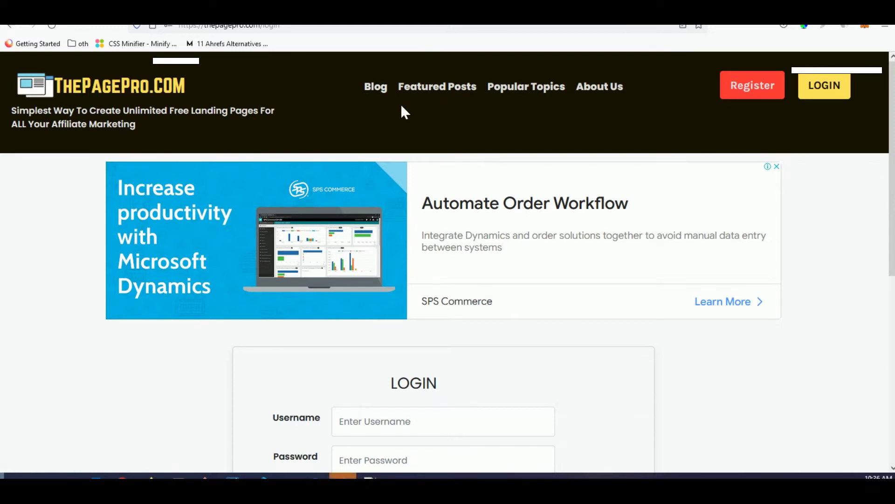
{"action": "scroll", "coordinate": [422, 124], "scroll_direction": "down", "scroll_amount": 2}
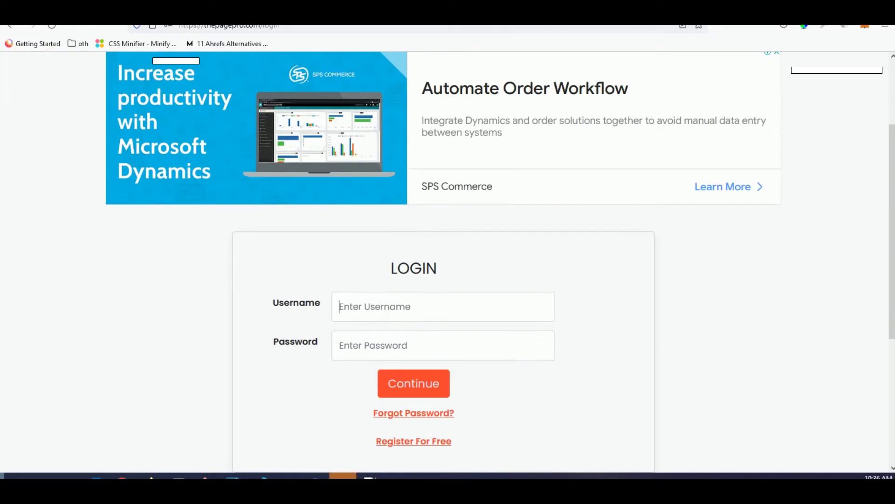
{"action": "left_click", "coordinate": [404, 319]}
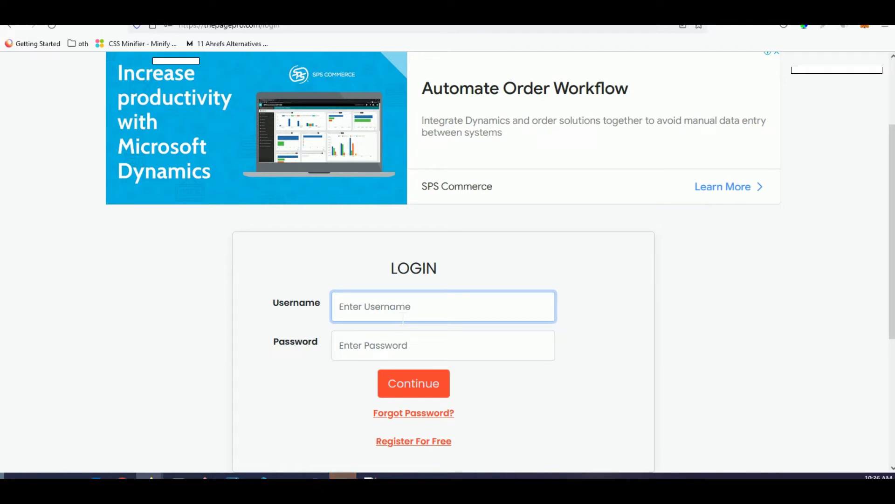
{"action": "type", "text": "benbux"}
{"action": "key", "text": "Tab"}
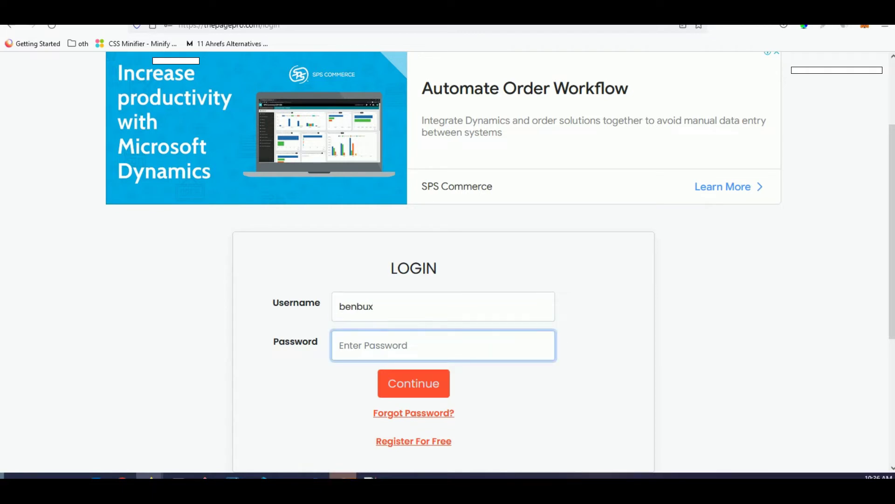
{"action": "type", "text": "••••••••"}
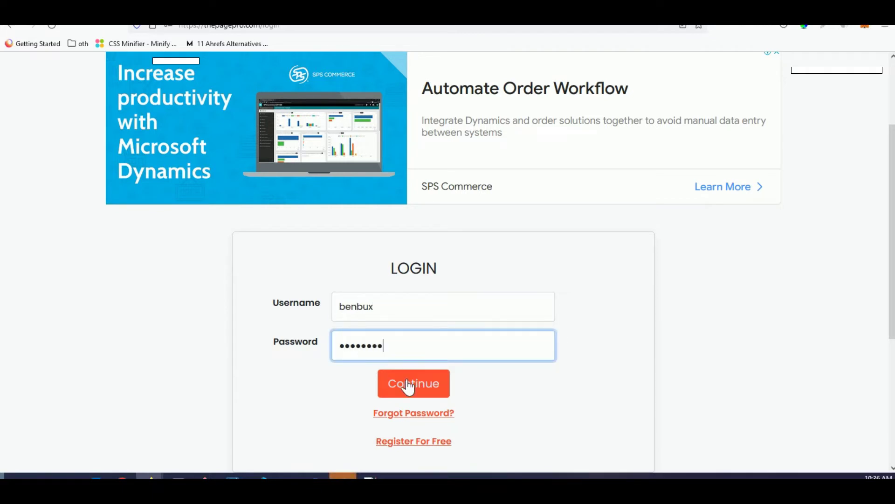
{"action": "left_click", "coordinate": [406, 386]}
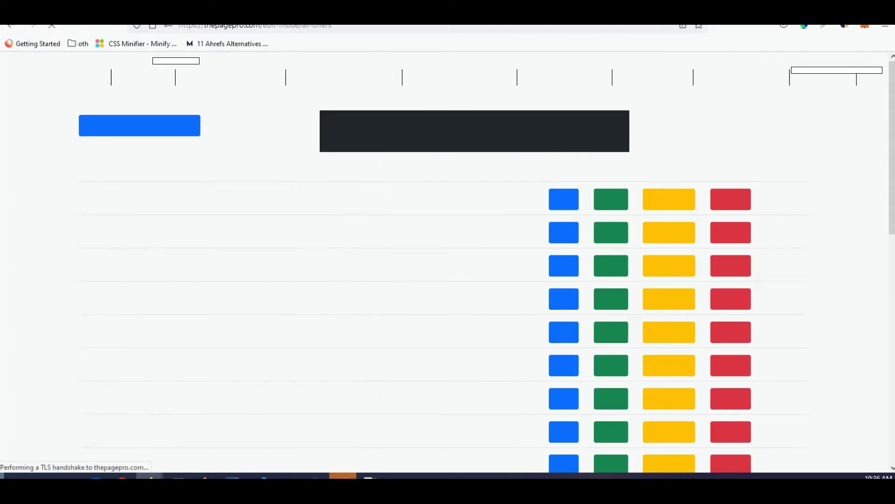
Step: Look through the list of existing landing pages, view the Glucofort page to examine its layout, and close it
{"action": "scroll", "coordinate": [275, 336], "scroll_direction": "down", "scroll_amount": 4}
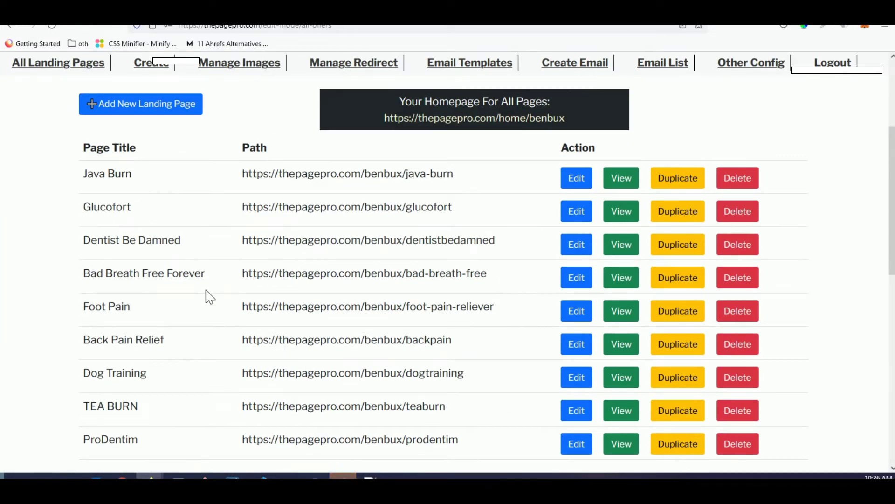
{"action": "scroll", "coordinate": [246, 236], "scroll_direction": "down", "scroll_amount": 3}
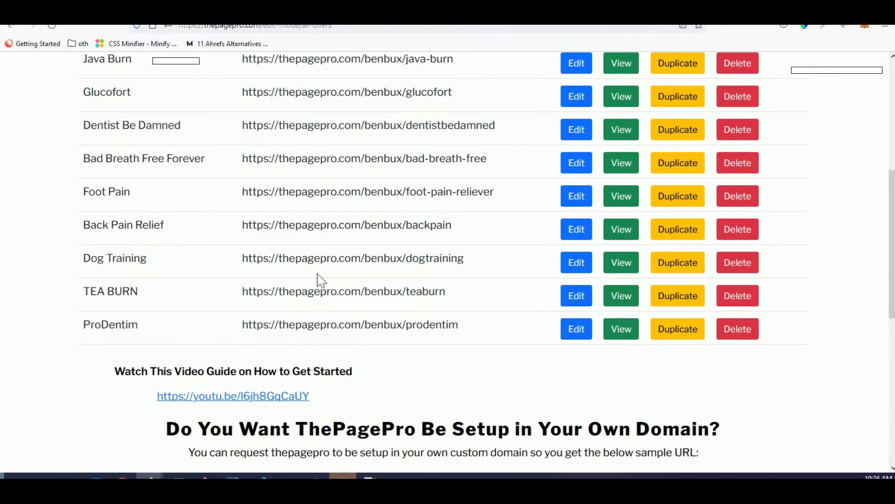
{"action": "left_click_drag", "start_coordinate": [459, 326], "coordinate": [379, 338]}
{"action": "left_click", "coordinate": [379, 337]}
{"action": "scroll", "coordinate": [513, 279], "scroll_direction": "up", "scroll_amount": 1}
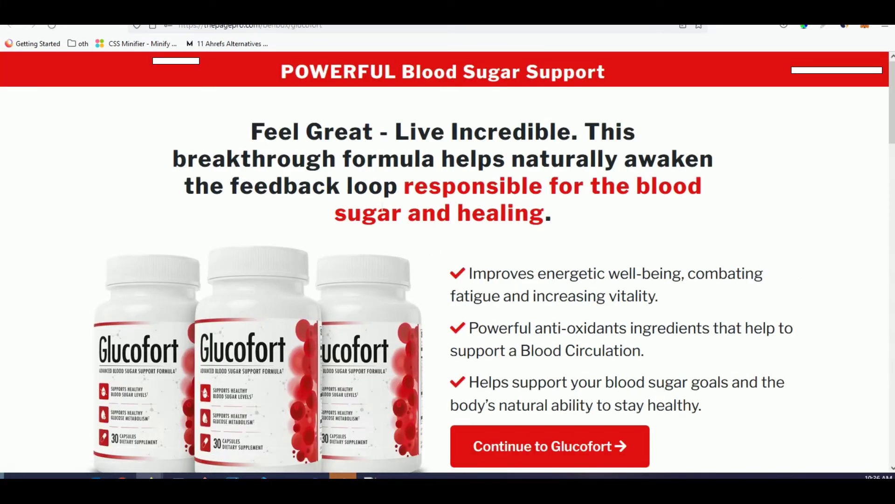
{"action": "scroll", "coordinate": [356, 199], "scroll_direction": "down", "scroll_amount": 6}
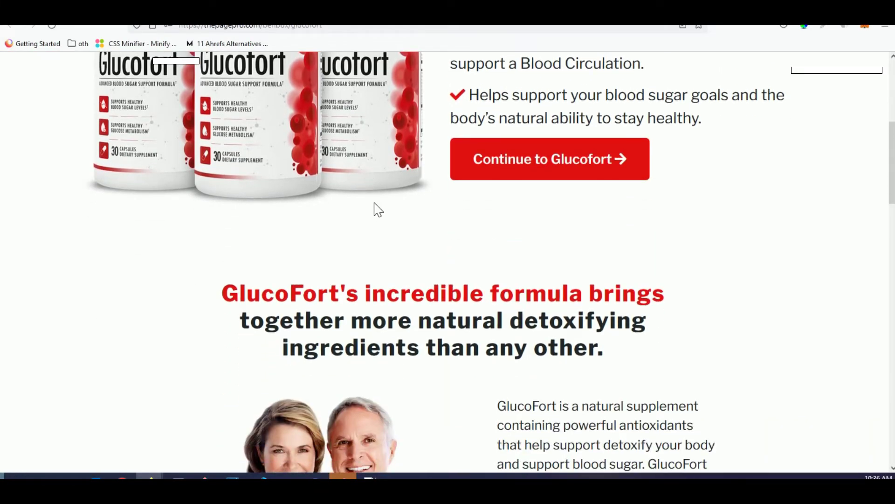
{"action": "scroll", "coordinate": [374, 205], "scroll_direction": "down", "scroll_amount": 6}
{"action": "scroll", "coordinate": [432, 259], "scroll_direction": "up", "scroll_amount": 11}
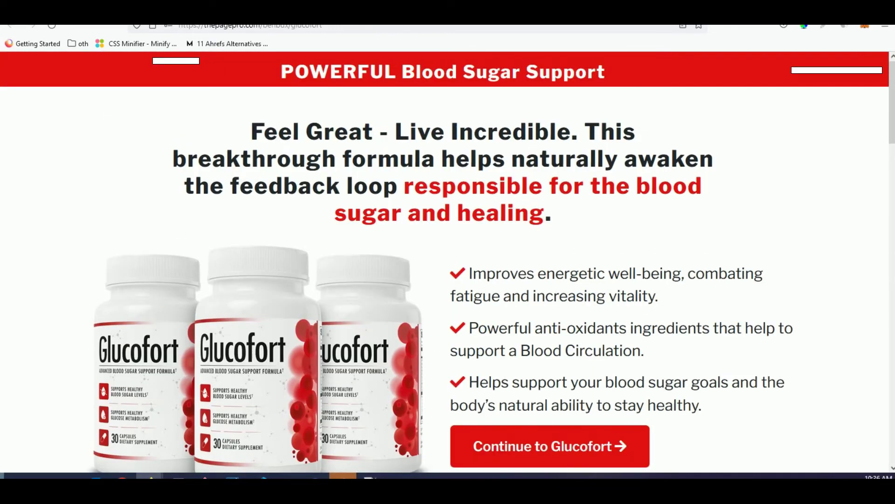
{"action": "key", "text": "ctrl+w"}
Step: View the Dentist Be Damned landing page, examine its sections, and close it
{"action": "left_click", "coordinate": [630, 187]}
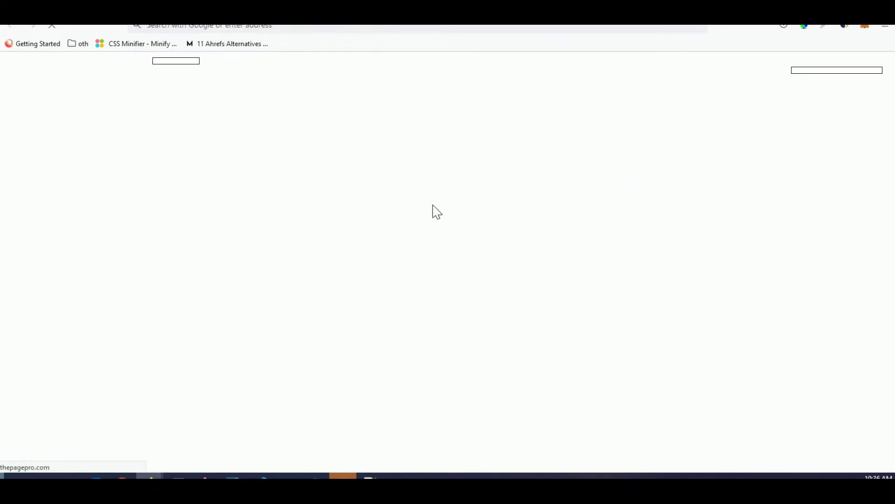
{"action": "scroll", "coordinate": [419, 224], "scroll_direction": "down", "scroll_amount": 3}
{"action": "scroll", "coordinate": [412, 247], "scroll_direction": "down", "scroll_amount": 4}
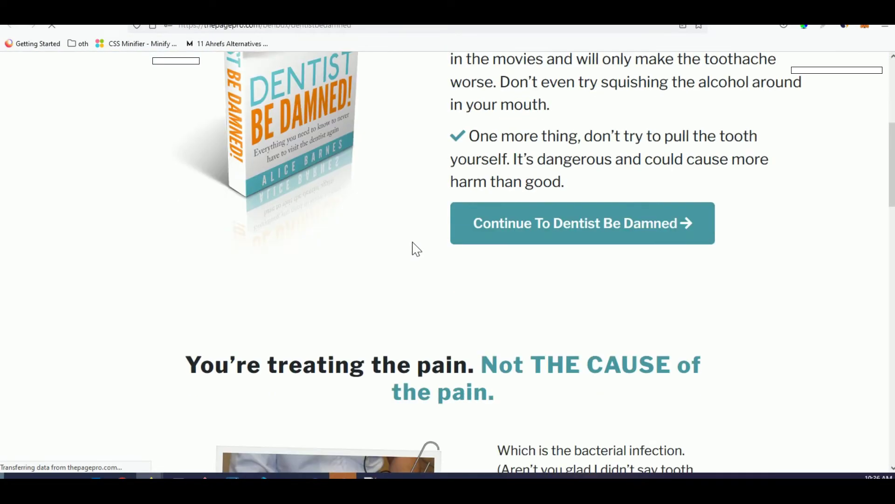
{"action": "scroll", "coordinate": [412, 248], "scroll_direction": "up", "scroll_amount": 3}
{"action": "key", "text": "ctrl+w"}
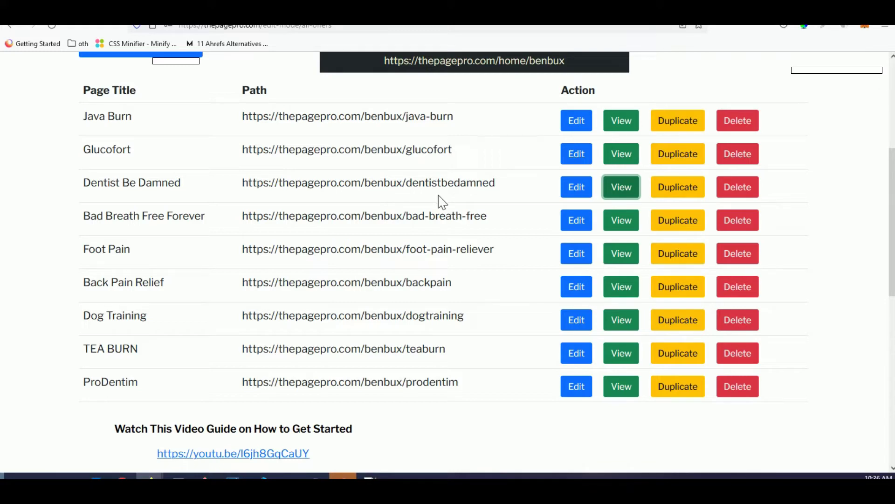
Step: Review the landing page list and the Glucofort page again, and check the Final URL field of the Microsoft Advertising ad
{"action": "scroll", "coordinate": [442, 201], "scroll_direction": "up", "scroll_amount": 4}
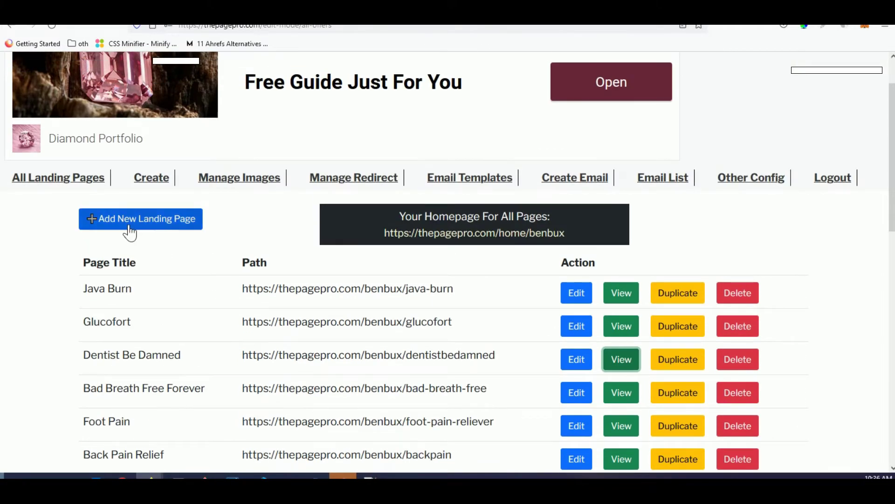
{"action": "scroll", "coordinate": [218, 289], "scroll_direction": "down", "scroll_amount": 3}
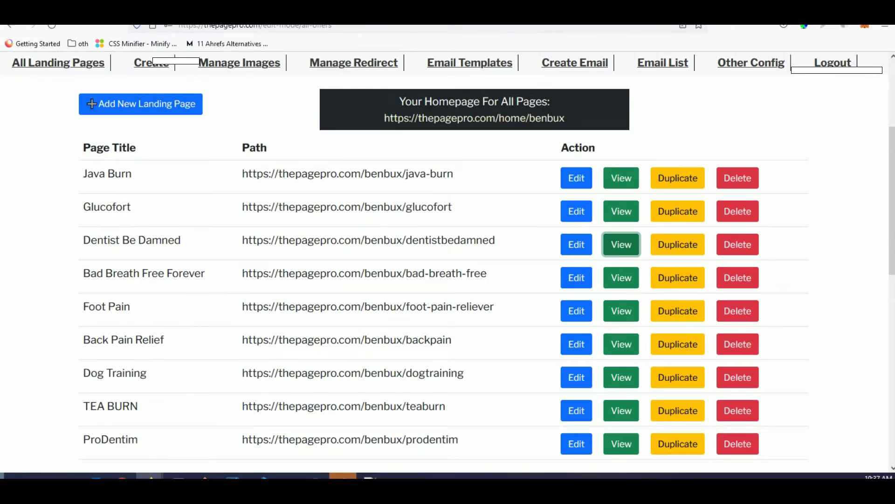
{"action": "left_click", "coordinate": [552, 21]}
{"action": "scroll", "coordinate": [529, 248], "scroll_direction": "up", "scroll_amount": 5}
{"action": "left_click", "coordinate": [584, 21]}
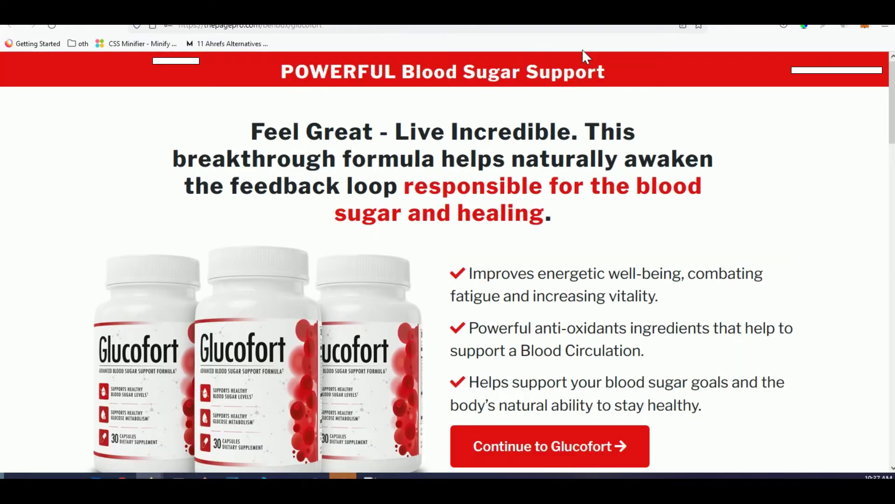
{"action": "key", "text": "ctrl+shift+Tab"}
{"action": "key", "text": "ctrl+shift+Tab"}
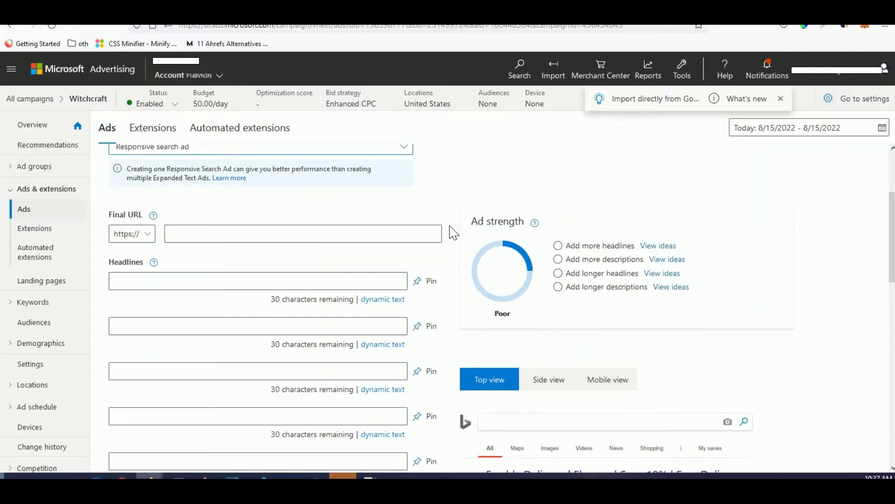
{"action": "scroll", "coordinate": [390, 275], "scroll_direction": "up", "scroll_amount": 2}
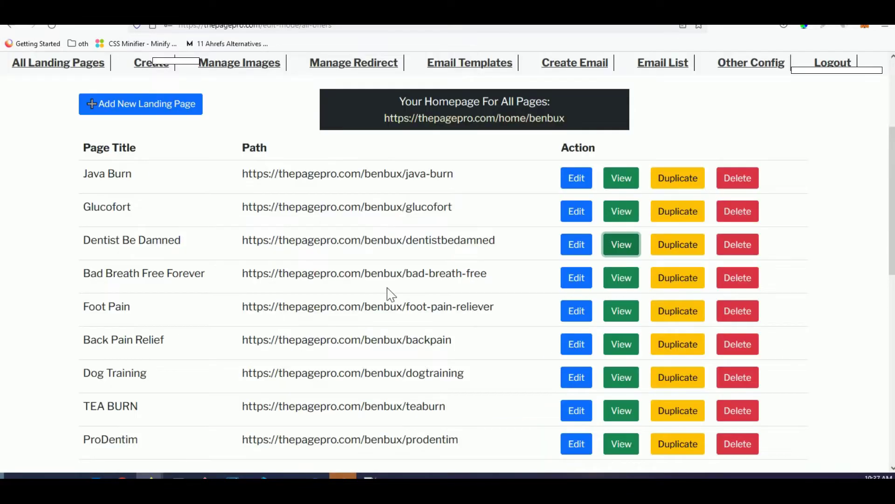
Step: Copy the ProDentim landing page's path from ThePagePro and enter it as the ad's Final URL
{"action": "scroll", "coordinate": [388, 294], "scroll_direction": "down", "scroll_amount": 3}
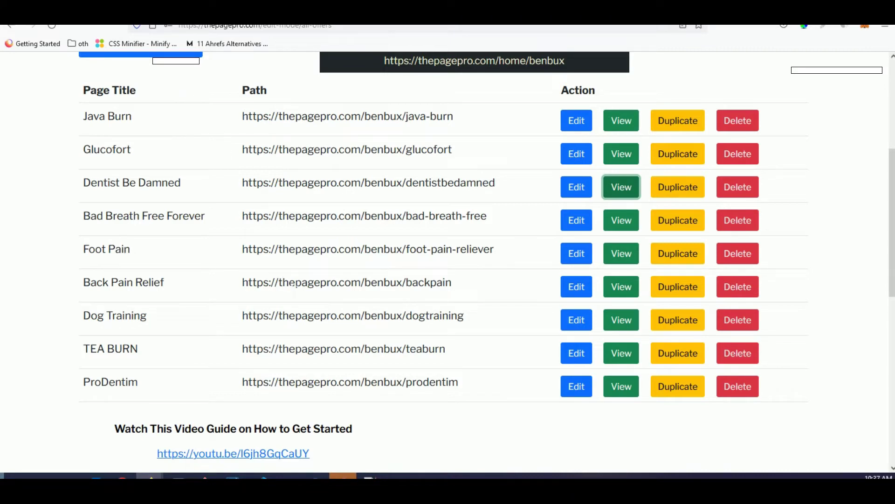
{"action": "left_click_drag", "start_coordinate": [242, 381], "coordinate": [459, 382]}
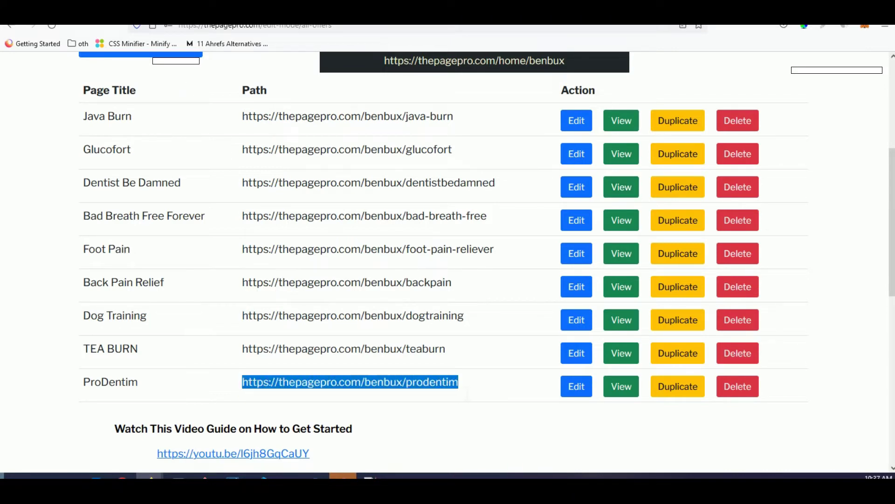
{"action": "right_click", "coordinate": [311, 381]}
{"action": "left_click", "coordinate": [349, 266]}
{"action": "key", "text": "ctrl+Tab"}
{"action": "left_click", "coordinate": [206, 302]}
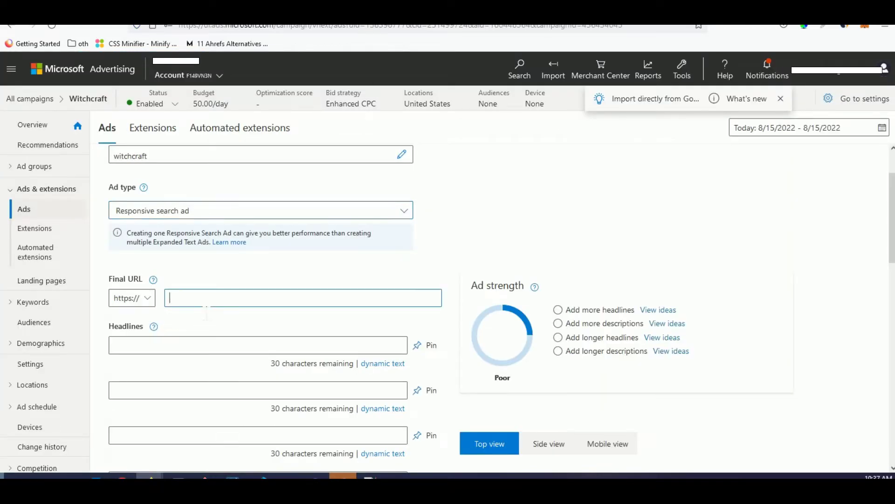
{"action": "key", "text": "ctrl+v"}
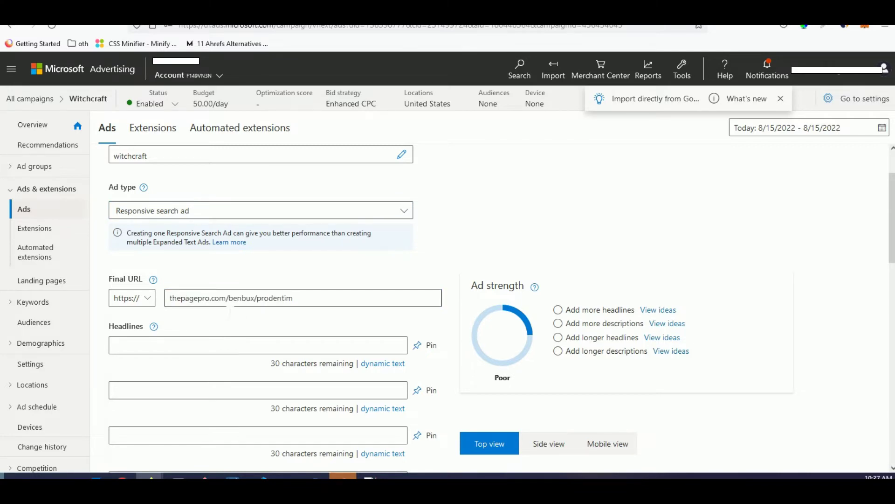
{"action": "double_click", "coordinate": [273, 299]}
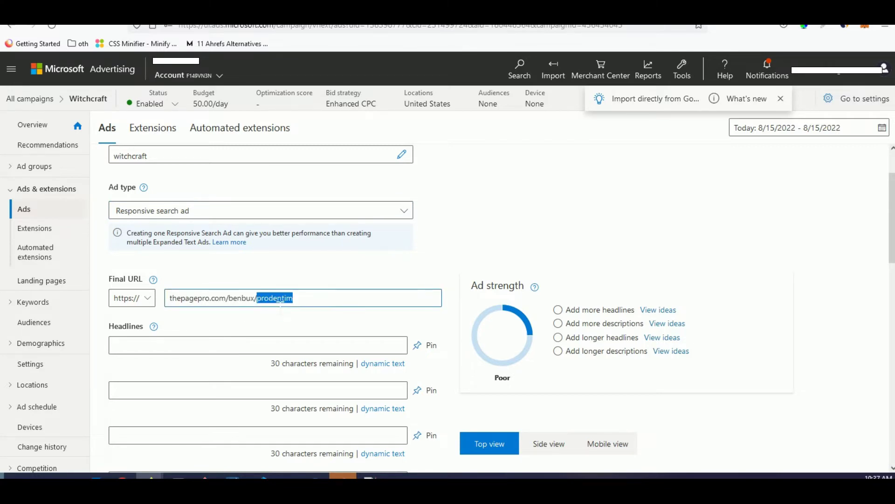
{"action": "double_click", "coordinate": [280, 299]}
{"action": "scroll", "coordinate": [307, 298], "scroll_direction": "down", "scroll_amount": 1}
Step: Check the product title on the sales page and enter "Witchcraft Secret Manual" as the first headline and "Finally Revealed!" as the second
{"action": "left_click", "coordinate": [161, 282]}
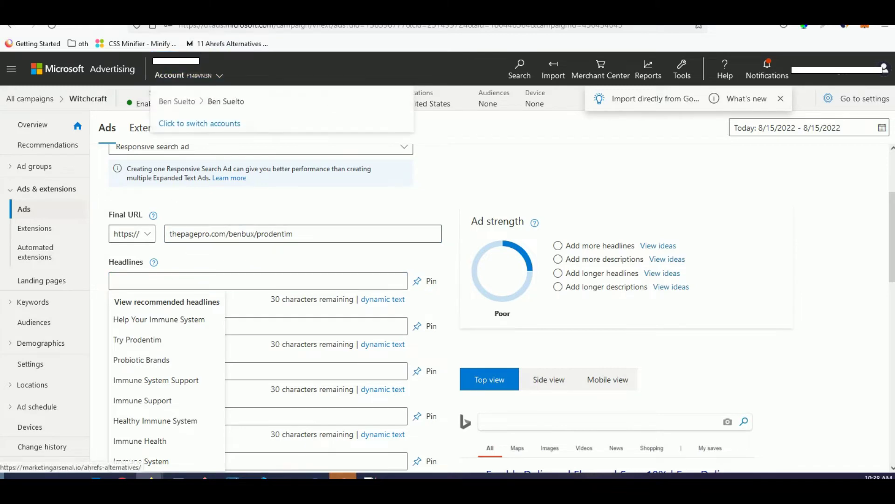
{"action": "left_click", "coordinate": [224, 12]}
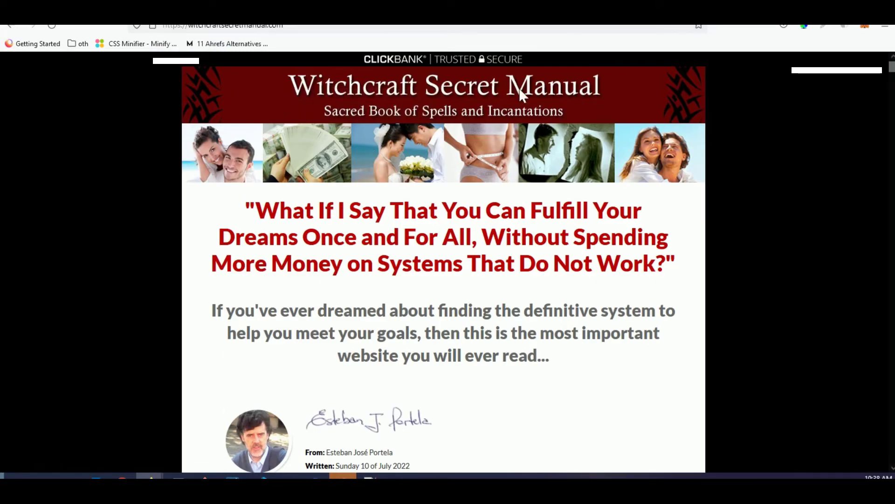
{"action": "key", "text": "ctrl+Tab"}
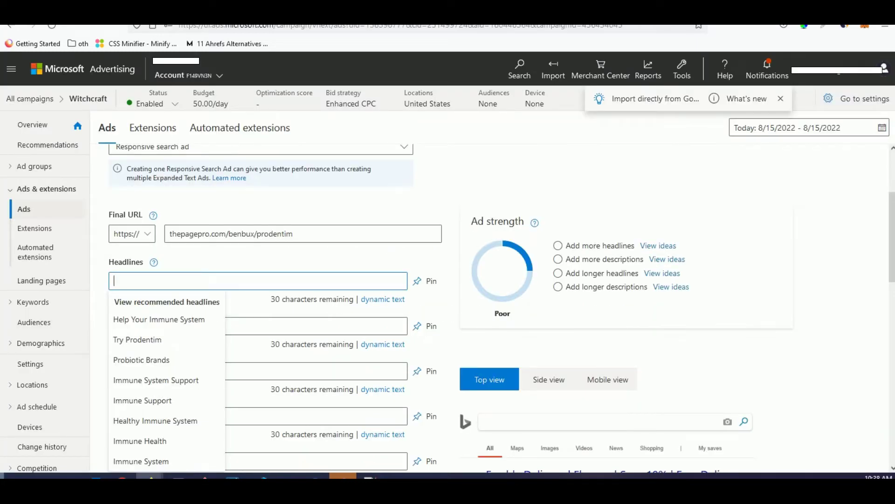
{"action": "type", "text": "With"}
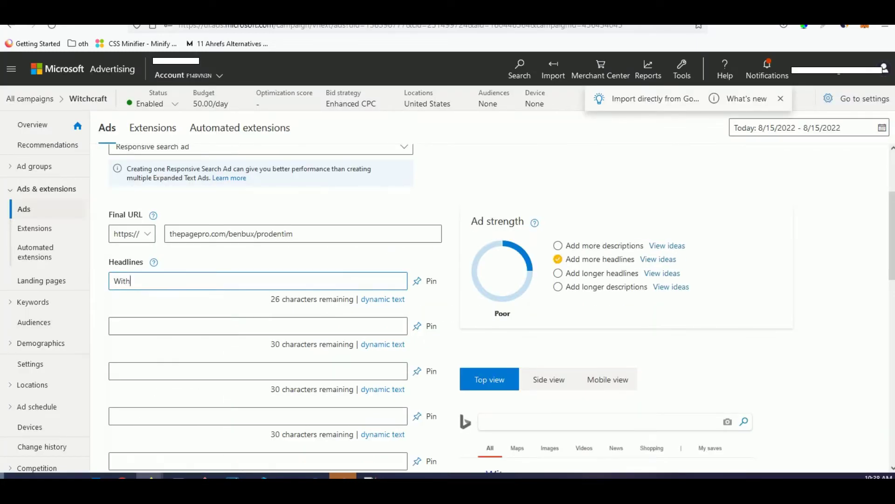
{"action": "key", "text": "BackSpace"}
{"action": "type", "text": "chcraft Secret Manual"}
{"action": "left_click", "coordinate": [180, 330]}
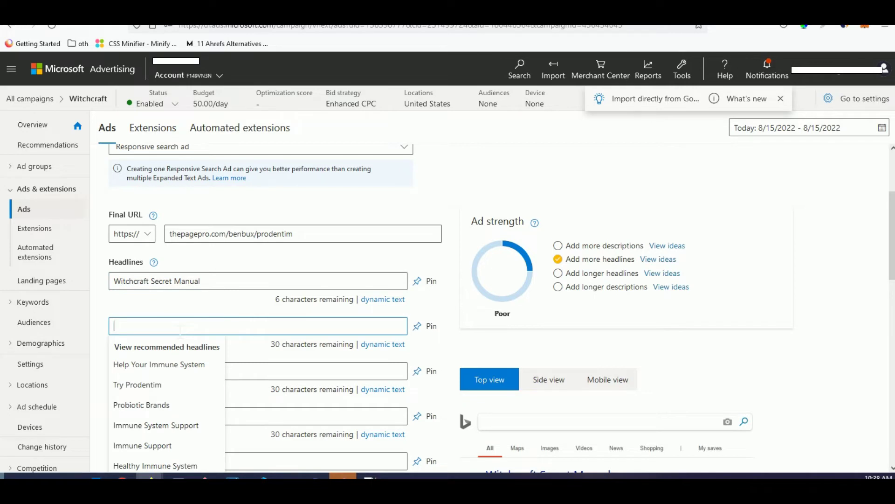
{"action": "type", "text": "Finally Revealed!"}
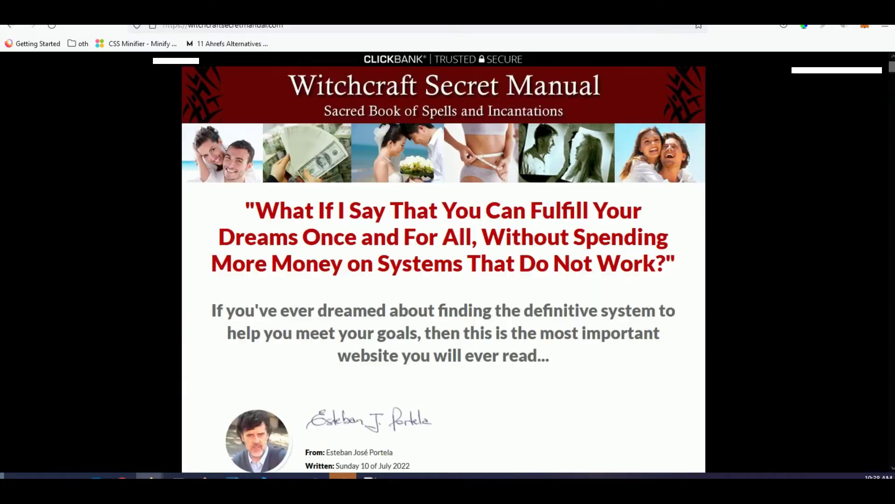
Step: Switch to the Witchcraft Secret Manual sales page and look through its text for a phrase for the third headline
{"action": "left_click", "coordinate": [291, 12]}
{"action": "left_click_drag", "start_coordinate": [487, 212], "coordinate": [345, 263]}
{"action": "left_click", "coordinate": [403, 270]}
{"action": "scroll", "coordinate": [415, 264], "scroll_direction": "down", "scroll_amount": 4}
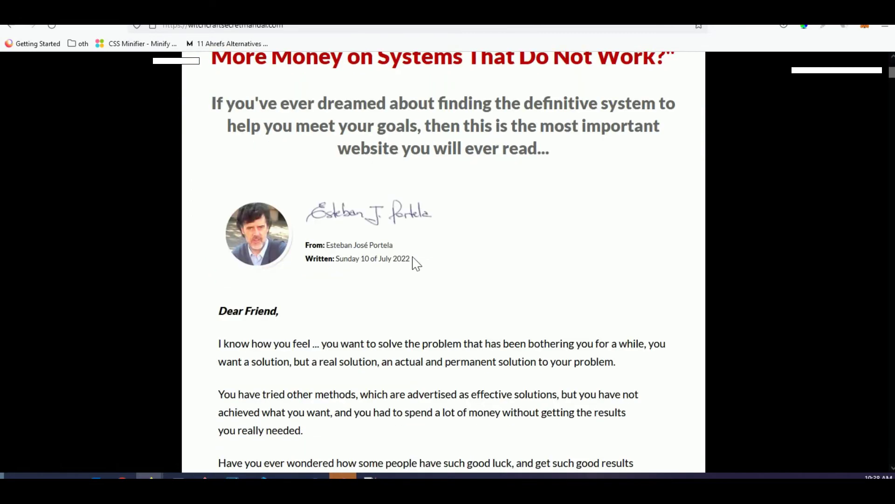
{"action": "scroll", "coordinate": [415, 263], "scroll_direction": "down", "scroll_amount": 17}
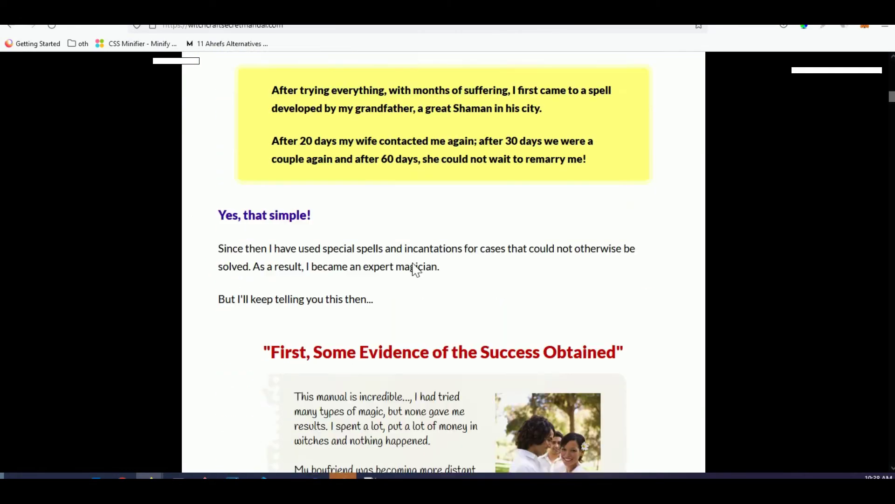
{"action": "scroll", "coordinate": [415, 269], "scroll_direction": "down", "scroll_amount": 2}
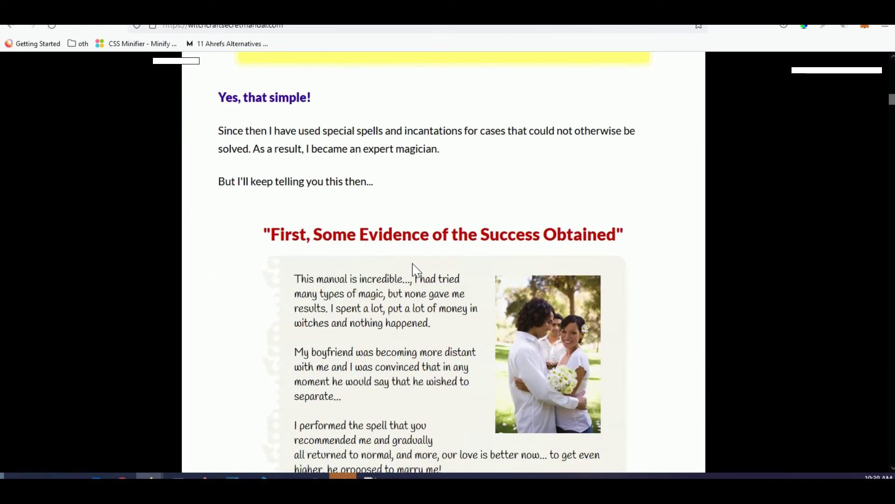
{"action": "scroll", "coordinate": [412, 269], "scroll_direction": "down", "scroll_amount": 1}
{"action": "scroll", "coordinate": [413, 270], "scroll_direction": "up", "scroll_amount": 1}
Step: Copy "Some Evidence of the Success Obtained" from the sales page heading and paste it as the ad's third headline
{"action": "left_click", "coordinate": [320, 241]}
{"action": "left_click_drag", "start_coordinate": [320, 242], "coordinate": [615, 235]}
{"action": "right_click", "coordinate": [581, 234]}
{"action": "left_click", "coordinate": [599, 244]}
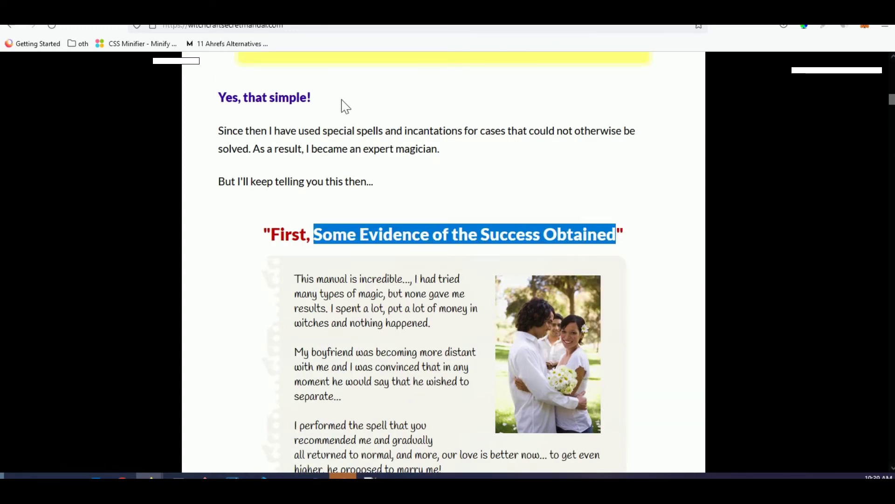
{"action": "key", "text": "ctrl+Tab"}
{"action": "left_click", "coordinate": [157, 373]}
{"action": "key", "text": "ctrl+v"}
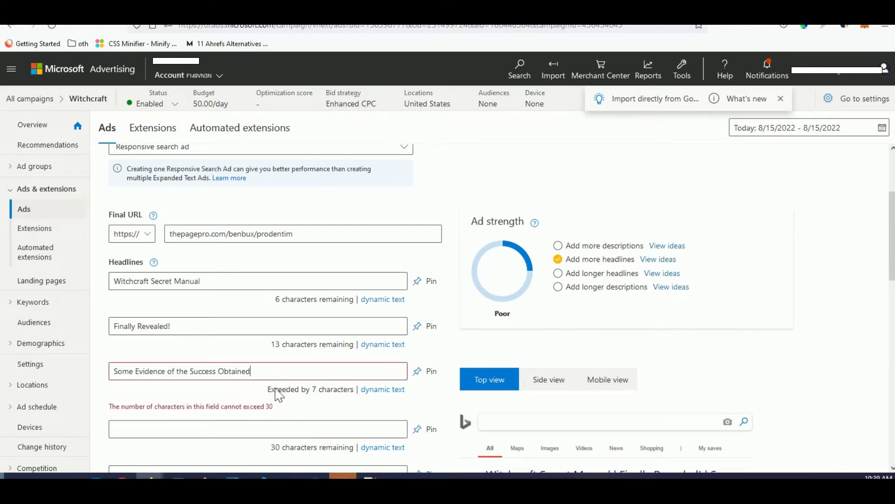
Step: Shorten the third headline to "Some Evidence of the Success" and check the headlines in the ad preview
{"action": "left_click_drag", "start_coordinate": [251, 371], "coordinate": [218, 371]}
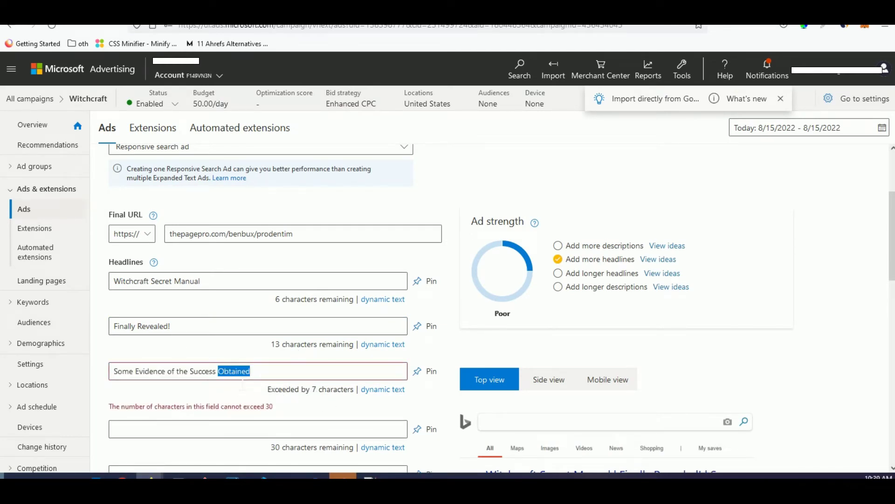
{"action": "left_click", "coordinate": [208, 373]}
{"action": "double_click", "coordinate": [206, 371]}
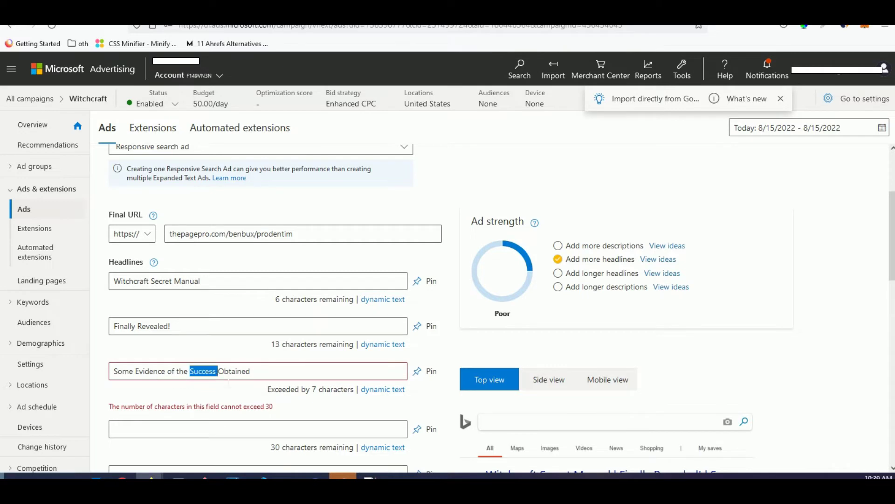
{"action": "double_click", "coordinate": [233, 372]}
{"action": "key", "text": "BackSpace"}
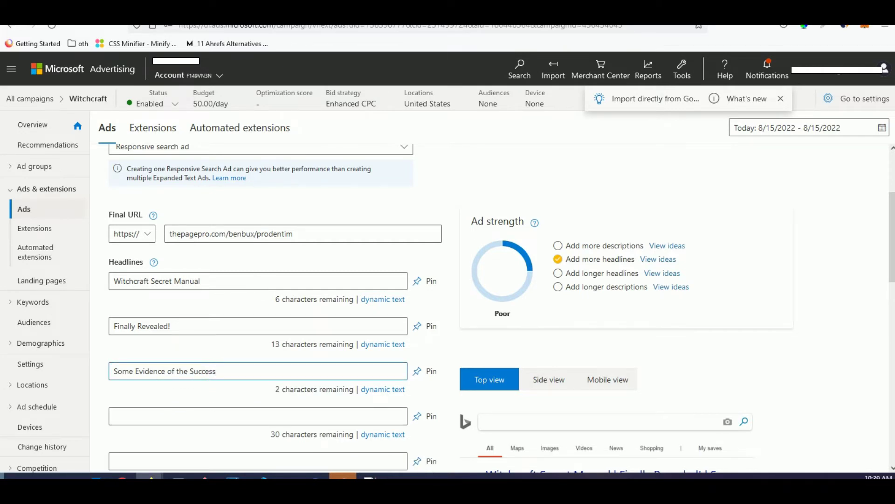
{"action": "left_click", "coordinate": [205, 330]}
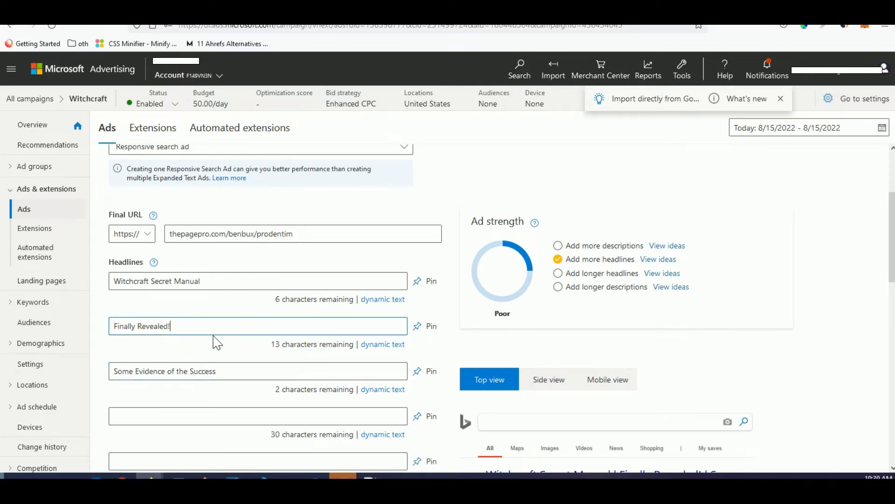
{"action": "scroll", "coordinate": [216, 342], "scroll_direction": "down", "scroll_amount": 3}
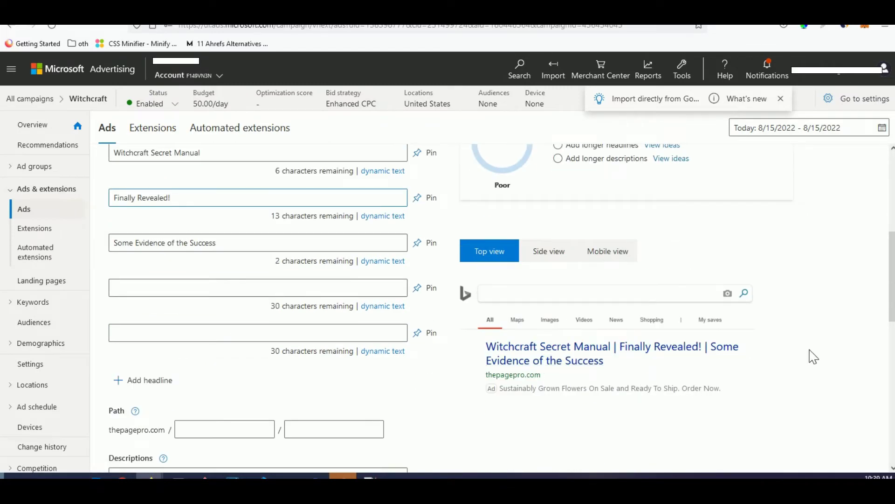
Step: Copy "This manual is incredible..., I had tried many types of magic, but none gave me results." from the sales page as the first description
{"action": "key", "text": "ctrl+Tab"}
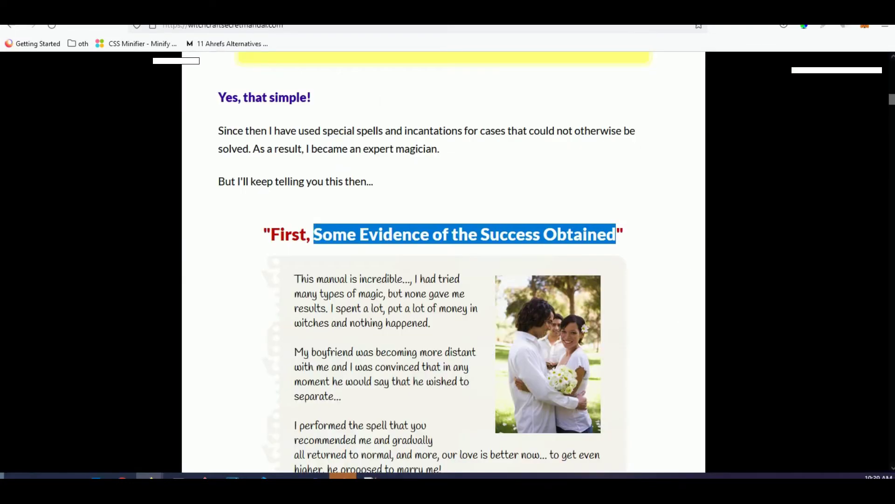
{"action": "left_click", "coordinate": [349, 310]}
{"action": "left_click_drag", "start_coordinate": [295, 279], "coordinate": [337, 309]}
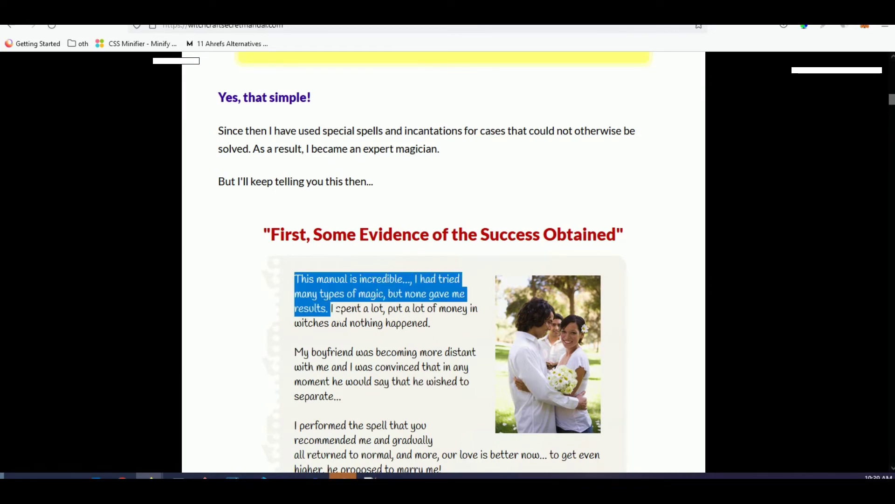
{"action": "right_click", "coordinate": [338, 309]}
{"action": "left_click", "coordinate": [353, 302]}
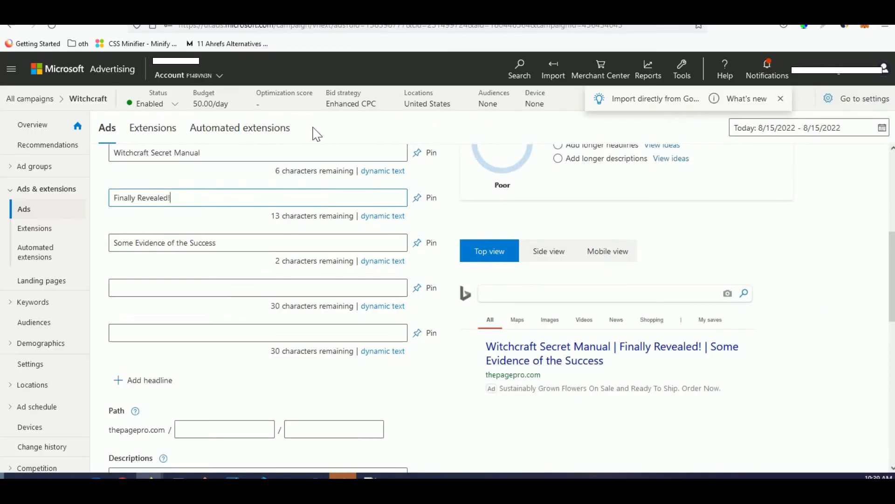
{"action": "key", "text": "ctrl+Tab"}
{"action": "scroll", "coordinate": [257, 303], "scroll_direction": "down", "scroll_amount": 1}
{"action": "left_click", "coordinate": [257, 284]}
{"action": "key", "text": "ctrl+v"}
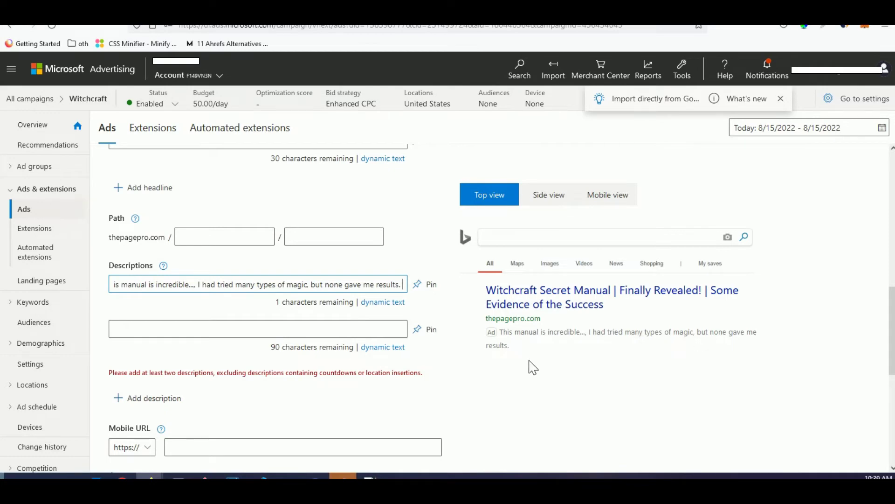
Step: Return to the sales page and read through its testimonials, benefits and spell lists for a phrase for the second description
{"action": "key", "text": "ctrl+Tab"}
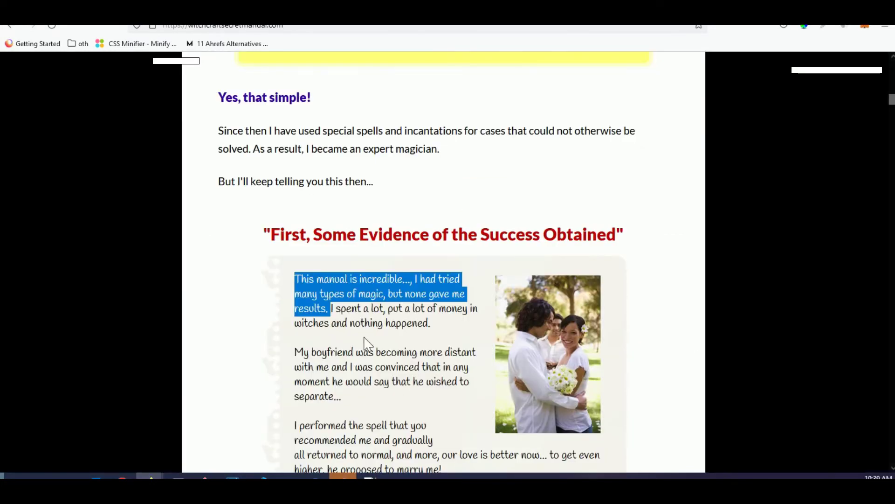
{"action": "left_click", "coordinate": [366, 322]}
{"action": "scroll", "coordinate": [389, 325], "scroll_direction": "down", "scroll_amount": 2}
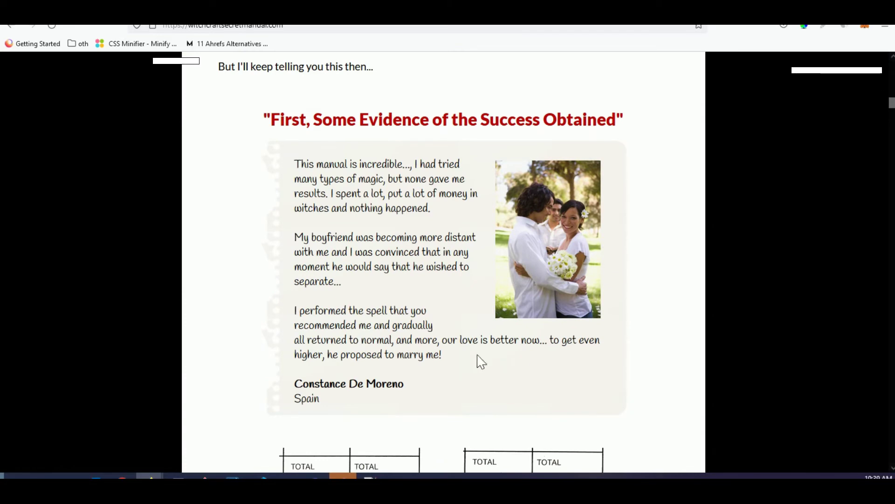
{"action": "scroll", "coordinate": [365, 340], "scroll_direction": "down", "scroll_amount": 8}
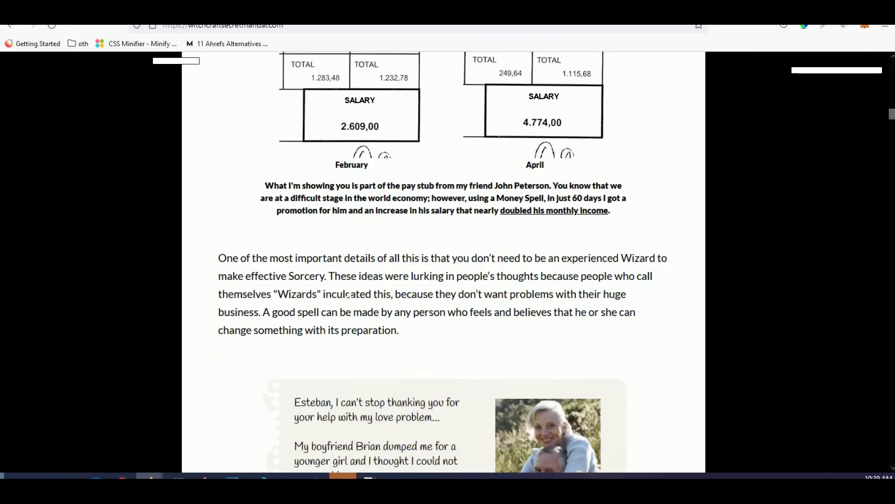
{"action": "scroll", "coordinate": [349, 294], "scroll_direction": "down", "scroll_amount": 5}
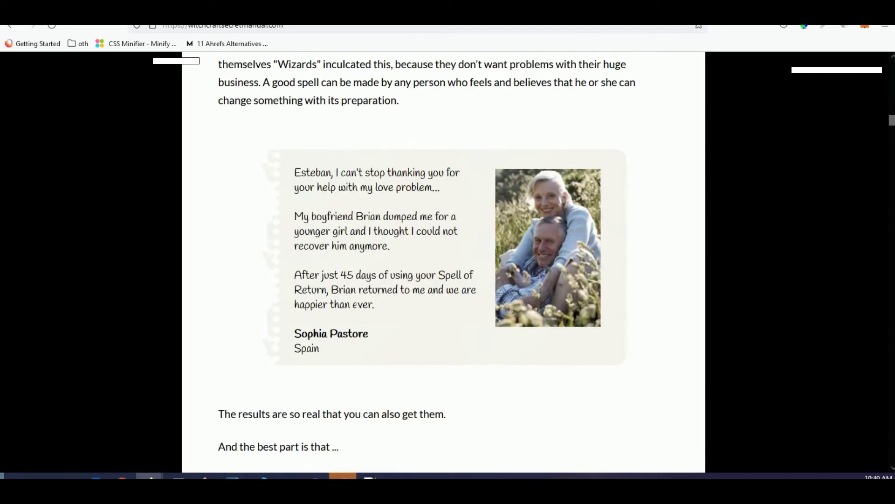
{"action": "left_click_drag", "start_coordinate": [345, 290], "coordinate": [369, 290]}
{"action": "scroll", "coordinate": [368, 289], "scroll_direction": "down", "scroll_amount": 3}
{"action": "left_click_drag", "start_coordinate": [289, 299], "coordinate": [404, 313]}
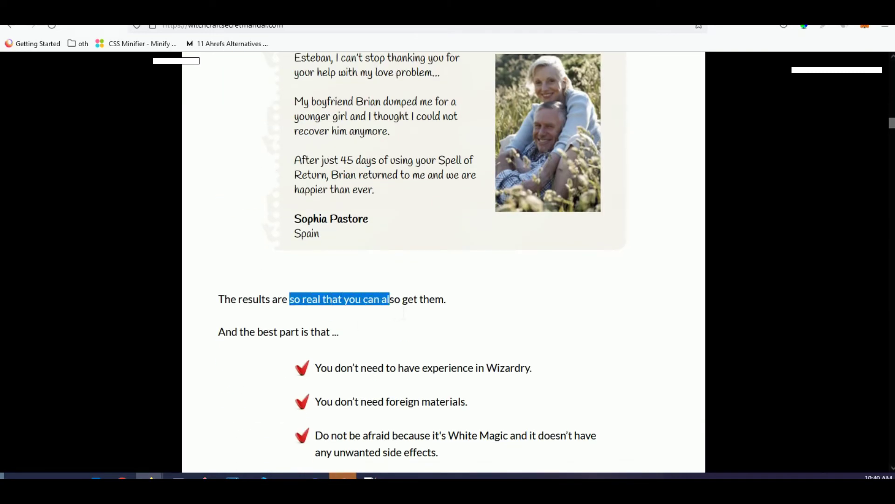
{"action": "left_click", "coordinate": [403, 315]}
{"action": "scroll", "coordinate": [415, 317], "scroll_direction": "down", "scroll_amount": 5}
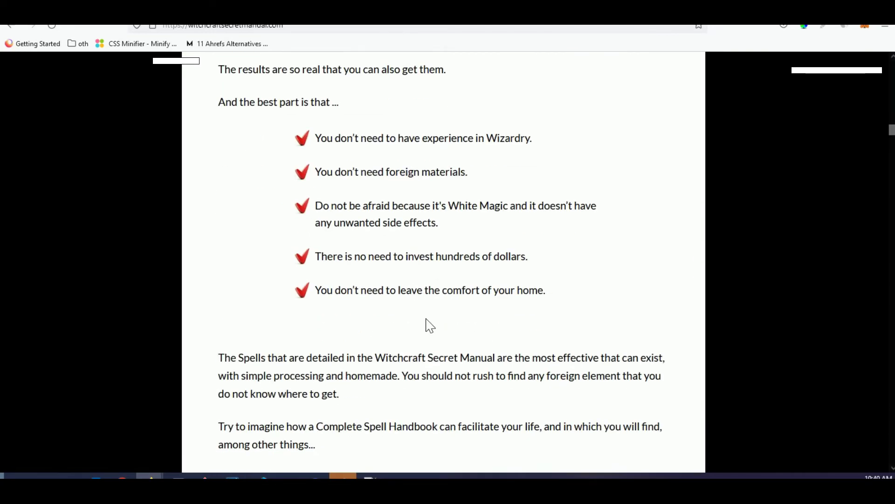
{"action": "left_click_drag", "start_coordinate": [417, 358], "coordinate": [520, 366]}
{"action": "left_click", "coordinate": [520, 366]}
{"action": "left_click_drag", "start_coordinate": [217, 360], "coordinate": [342, 360]}
{"action": "scroll", "coordinate": [343, 360], "scroll_direction": "down", "scroll_amount": 3}
{"action": "left_click", "coordinate": [261, 332]}
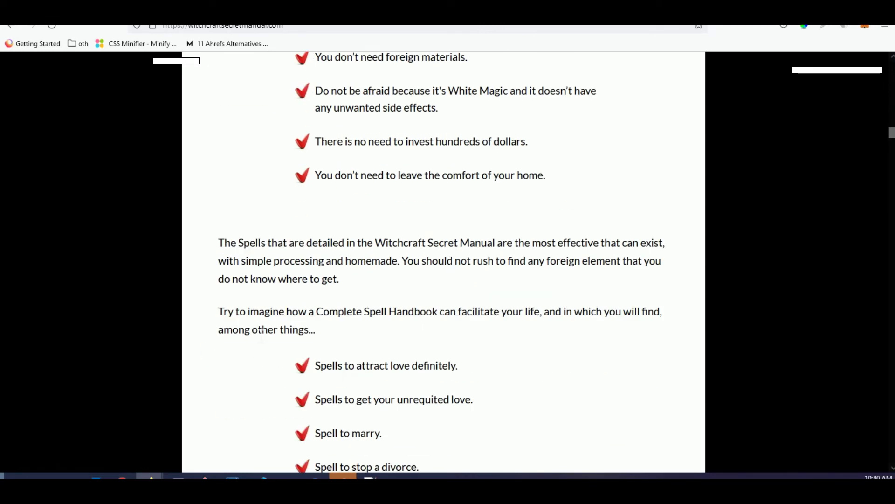
{"action": "scroll", "coordinate": [393, 340], "scroll_direction": "down", "scroll_amount": 15}
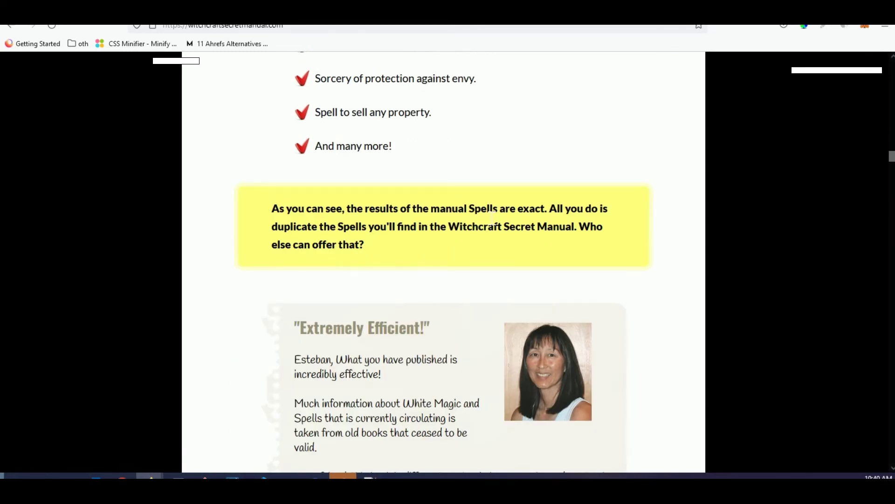
Step: Enter "Try to see for your self. The results of the manual Spells are exact" as the second description, copying the results phrase from the sales page
{"action": "left_click_drag", "start_coordinate": [545, 211], "coordinate": [347, 211]}
{"action": "right_click", "coordinate": [360, 214]}
{"action": "left_click", "coordinate": [373, 222]}
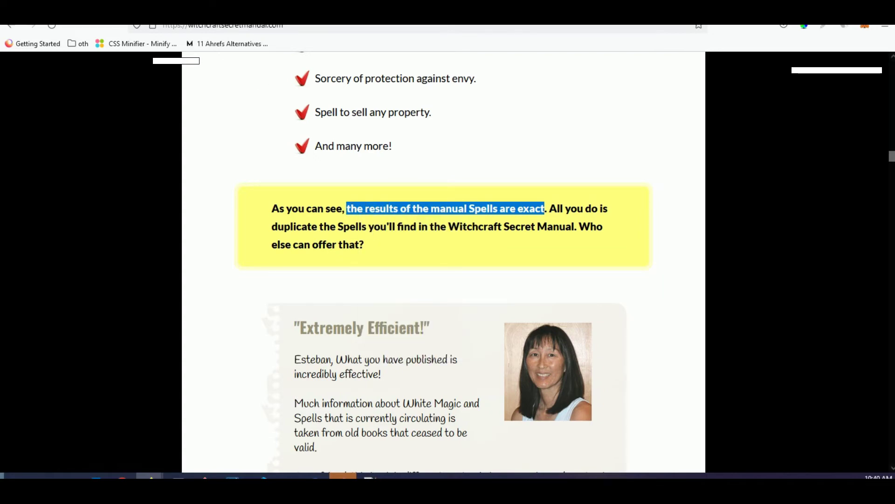
{"action": "left_click", "coordinate": [122, 14]}
{"action": "left_click", "coordinate": [175, 329]}
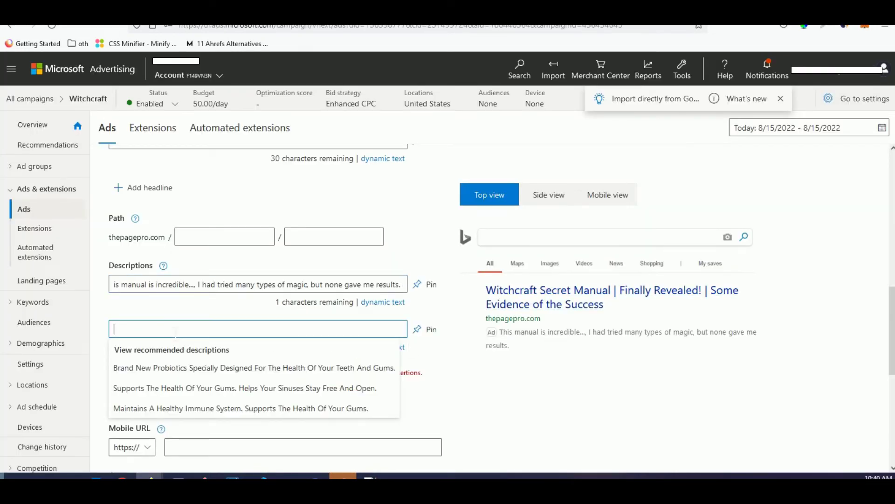
{"action": "type", "text": "Try to see"}
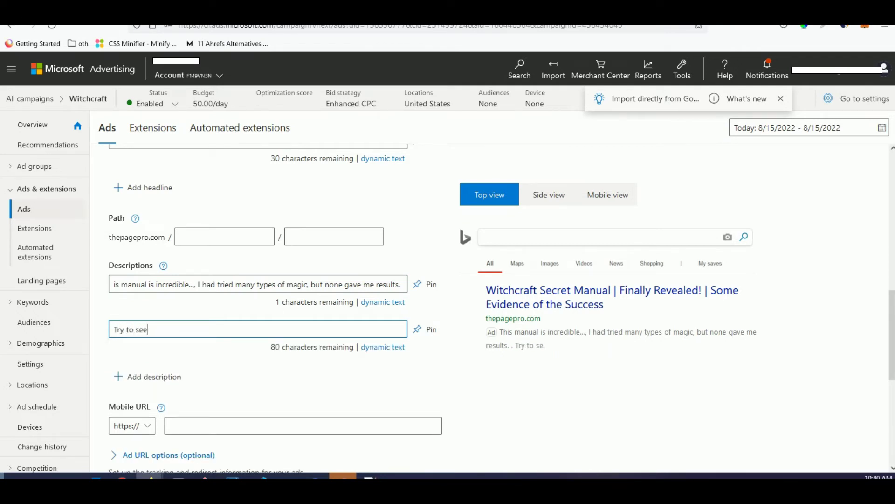
{"action": "type", "text": " for your self. the results of the manual Spells are exact"}
{"action": "left_click", "coordinate": [196, 329]}
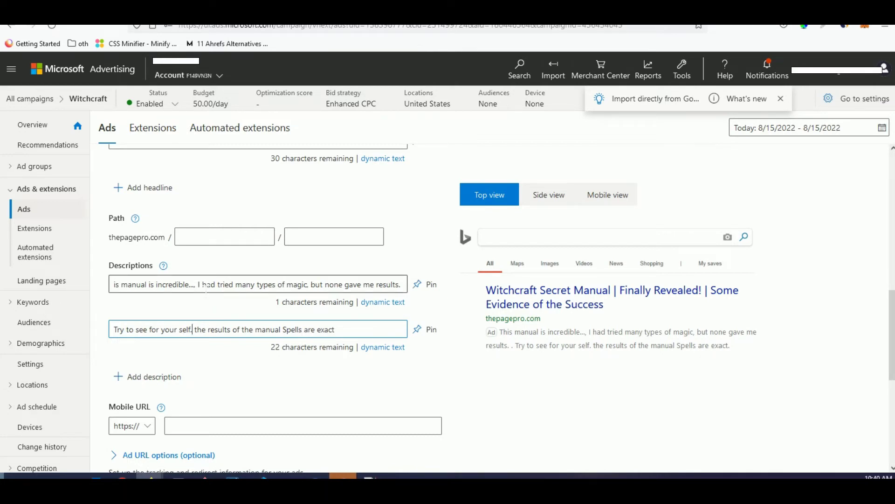
{"action": "key", "text": "Delete"}
{"action": "type", "text": "T"}
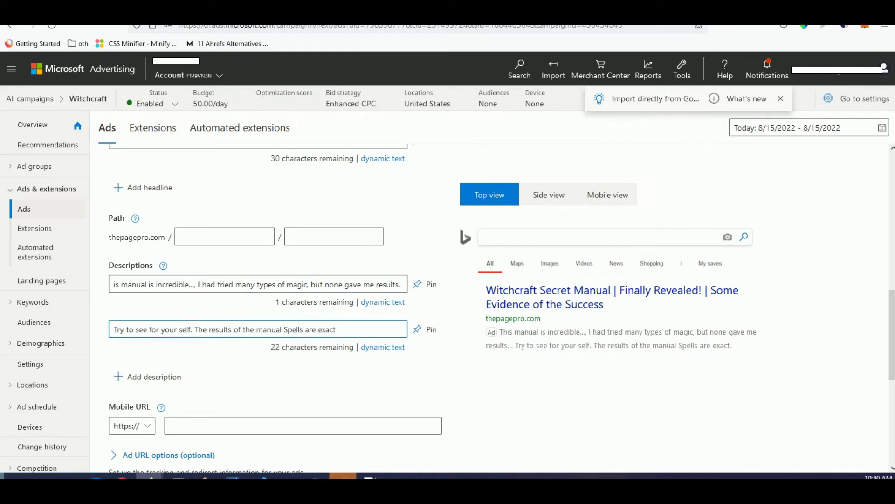
Step: Review the ad's headlines, descriptions, preview and Final URL, and look at the ThePagePro page list and the sales page
{"action": "scroll", "coordinate": [144, 349], "scroll_direction": "up", "scroll_amount": 4}
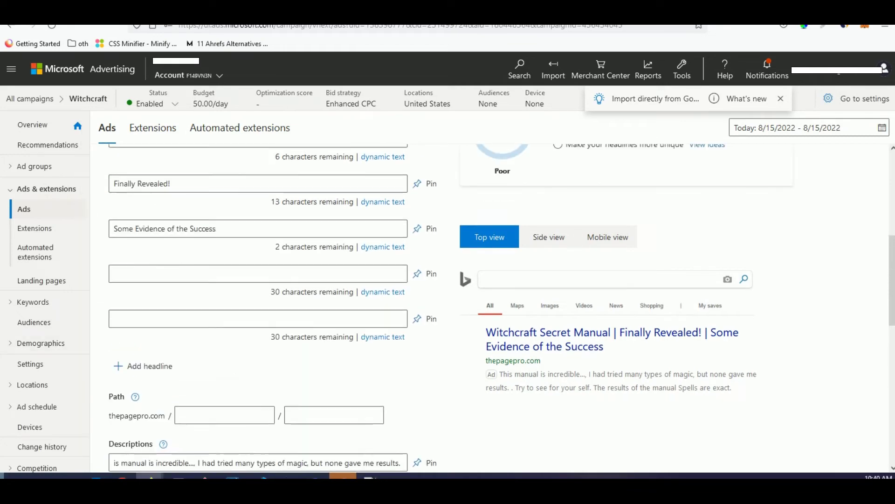
{"action": "scroll", "coordinate": [179, 256], "scroll_direction": "up", "scroll_amount": 3}
{"action": "scroll", "coordinate": [156, 342], "scroll_direction": "down", "scroll_amount": 12}
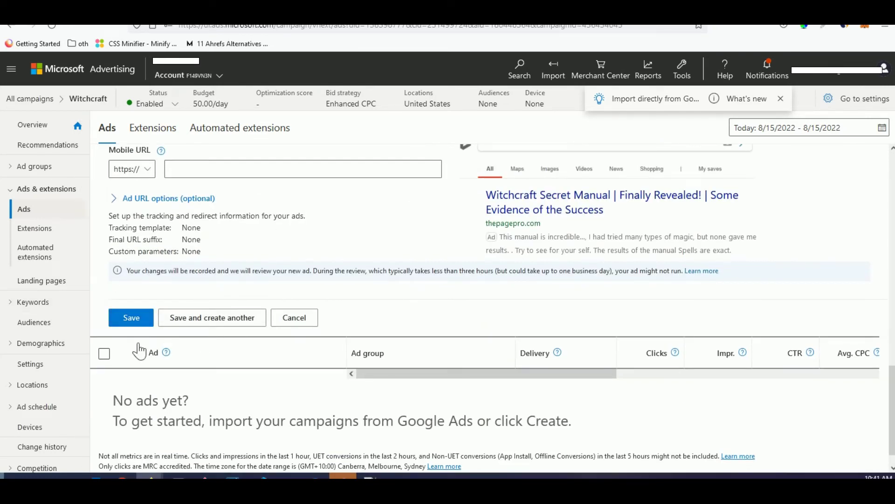
{"action": "scroll", "coordinate": [224, 354], "scroll_direction": "up", "scroll_amount": 9}
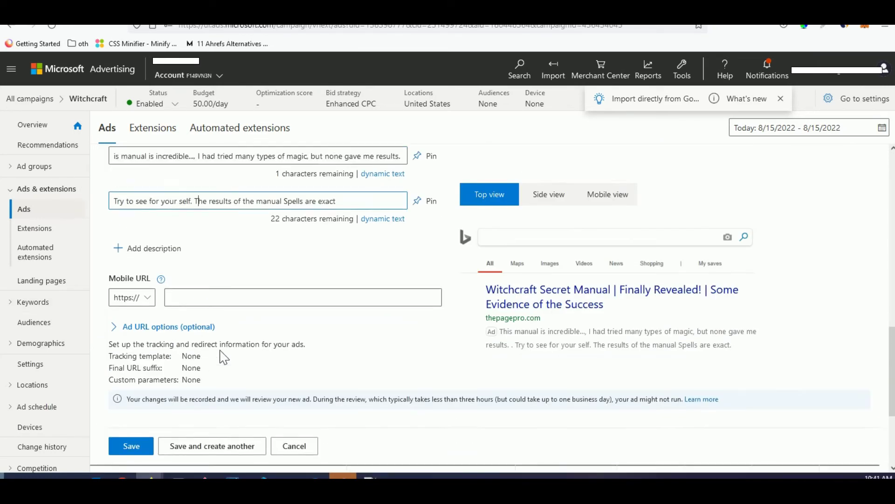
{"action": "scroll", "coordinate": [274, 328], "scroll_direction": "up", "scroll_amount": 4}
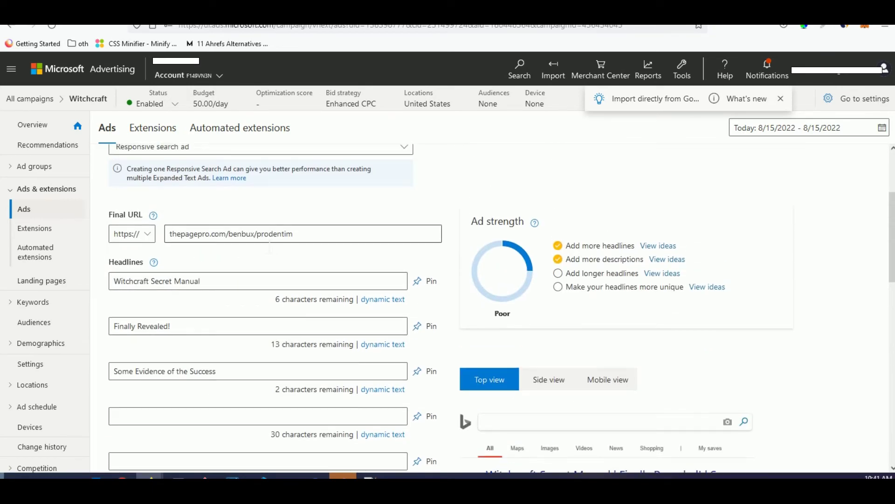
{"action": "key", "text": "alt+Tab"}
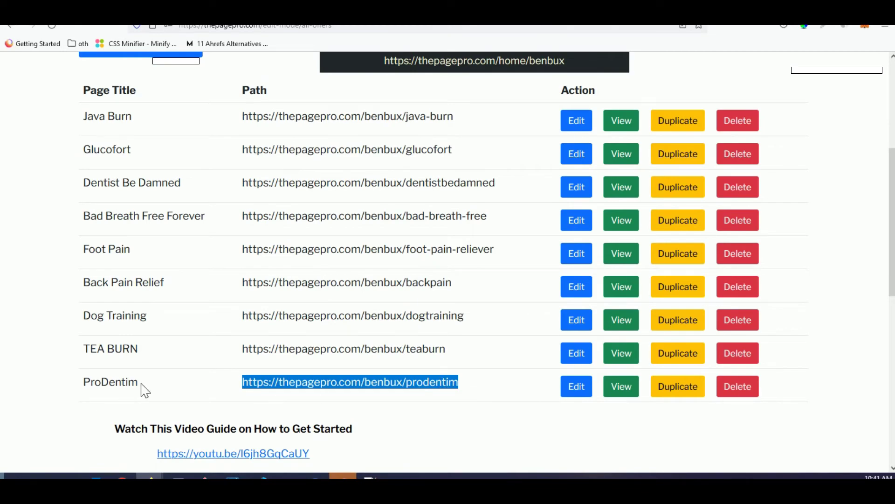
{"action": "key", "text": "alt+Tab"}
{"action": "scroll", "coordinate": [443, 262], "scroll_direction": "up", "scroll_amount": 10}
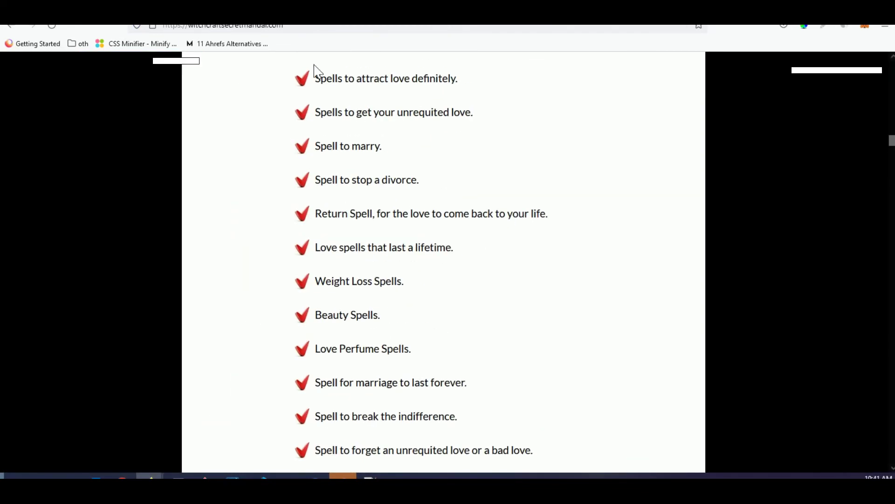
{"action": "key", "text": "alt+Tab"}
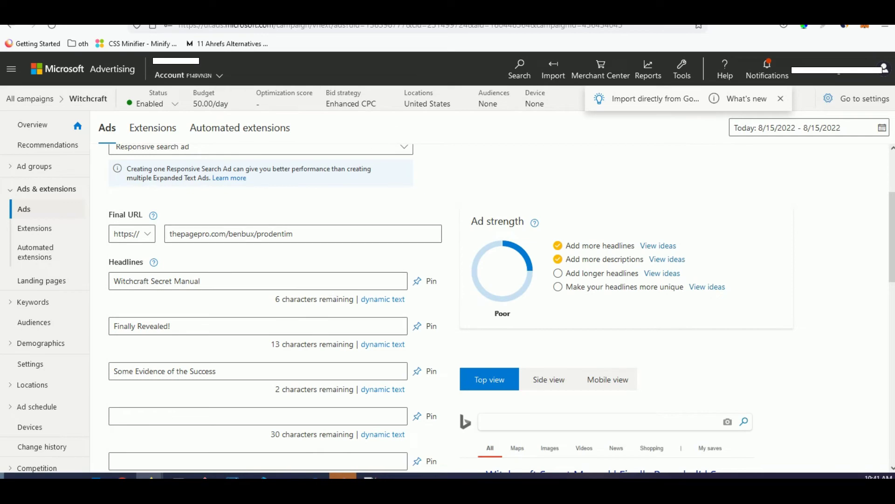
Step: Open the Witchcraft campaign's settings and limit its language to English instead of all languages
{"action": "scroll", "coordinate": [282, 186], "scroll_direction": "down", "scroll_amount": 5}
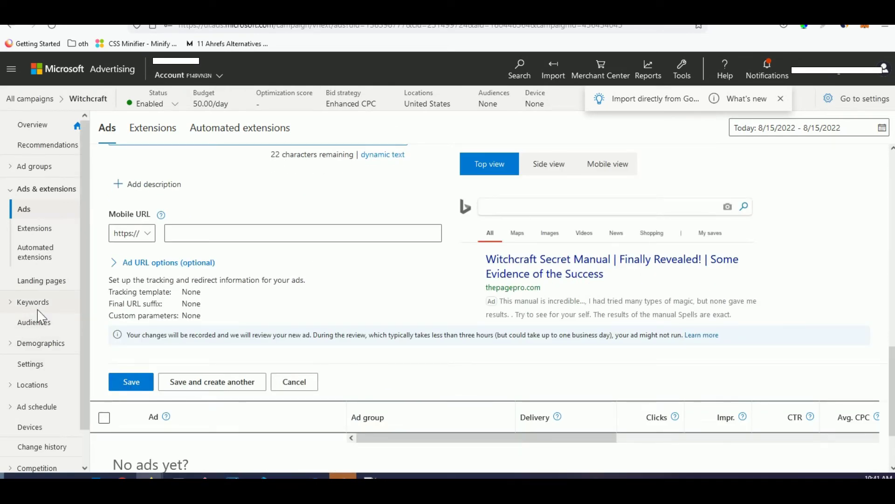
{"action": "scroll", "coordinate": [59, 328], "scroll_direction": "down", "scroll_amount": 1}
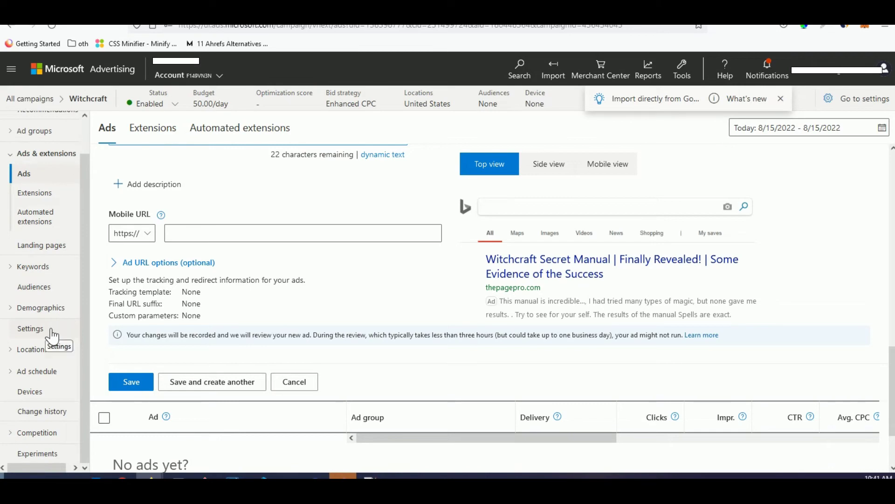
{"action": "scroll", "coordinate": [54, 333], "scroll_direction": "up", "scroll_amount": 1}
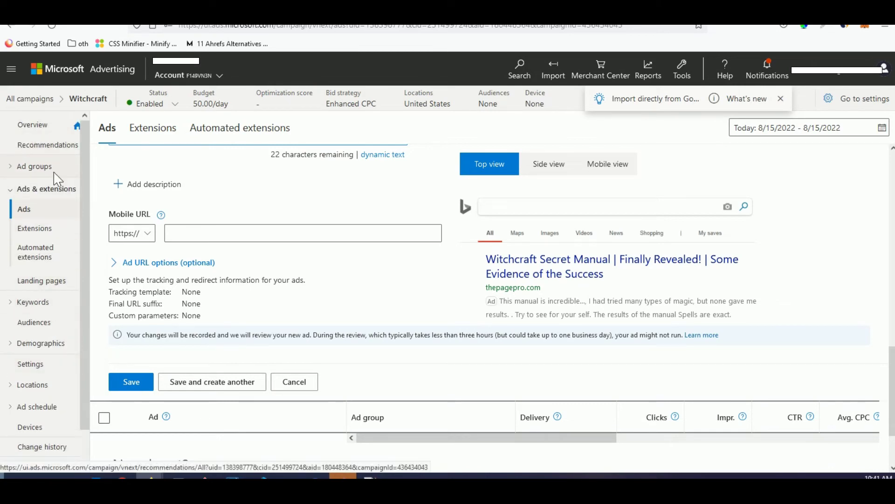
{"action": "left_click", "coordinate": [33, 365]}
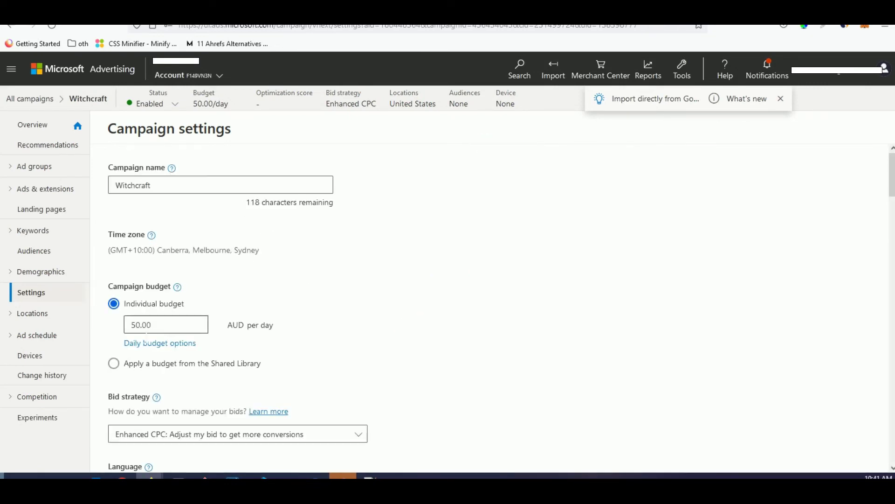
{"action": "scroll", "coordinate": [354, 278], "scroll_direction": "down", "scroll_amount": 3}
{"action": "scroll", "coordinate": [293, 314], "scroll_direction": "down", "scroll_amount": 4}
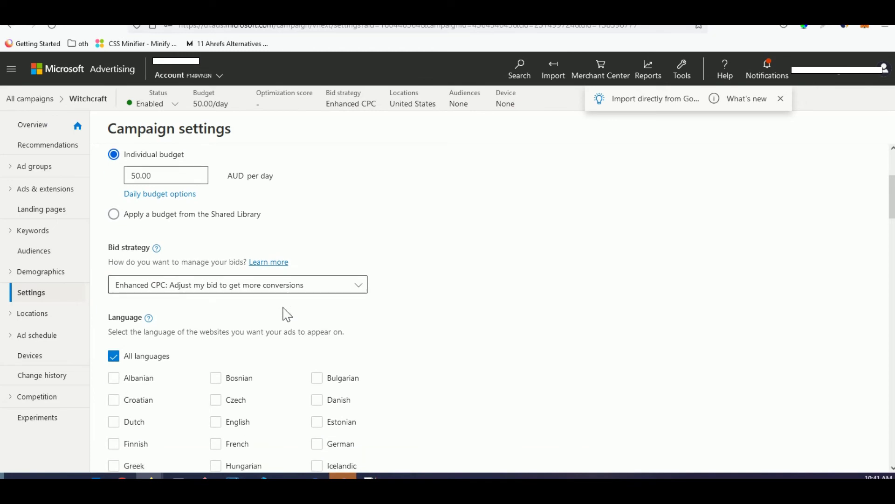
{"action": "scroll", "coordinate": [270, 309], "scroll_direction": "up", "scroll_amount": 3}
{"action": "left_click", "coordinate": [113, 248]}
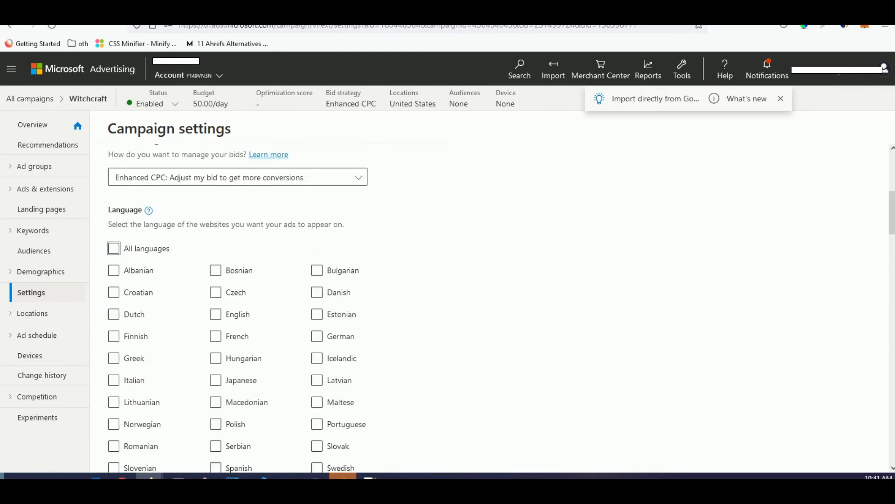
{"action": "left_click", "coordinate": [216, 314]}
Step: Edit the campaign's location targets, adding United Kingdom and Canada to the specific targeted locations
{"action": "scroll", "coordinate": [517, 219], "scroll_direction": "down", "scroll_amount": 8}
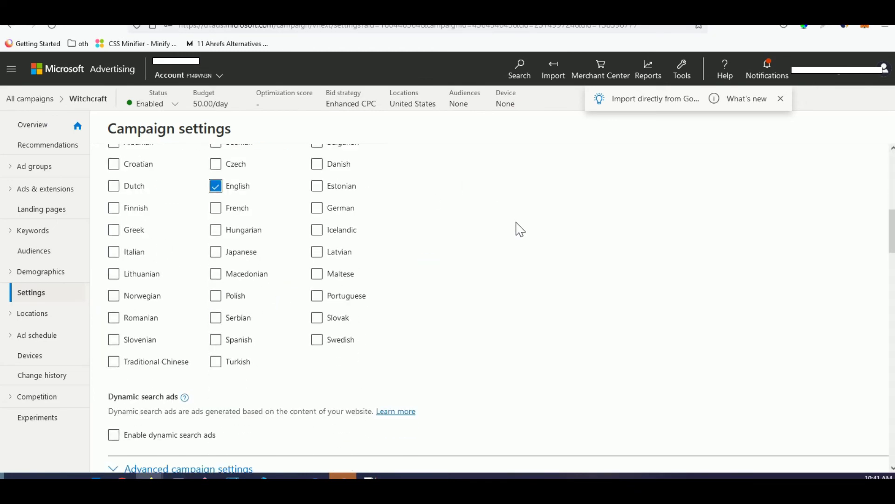
{"action": "scroll", "coordinate": [518, 228], "scroll_direction": "down", "scroll_amount": 5}
{"action": "scroll", "coordinate": [257, 271], "scroll_direction": "up", "scroll_amount": 6}
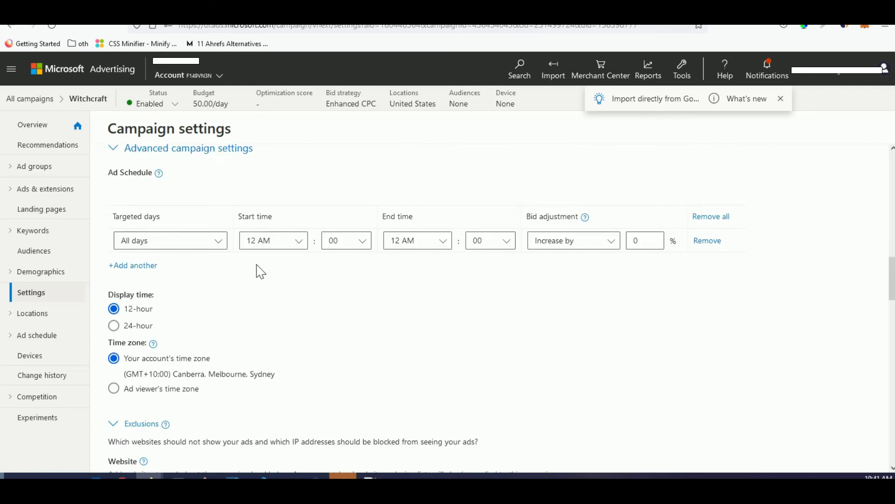
{"action": "scroll", "coordinate": [264, 268], "scroll_direction": "up", "scroll_amount": 3}
{"action": "scroll", "coordinate": [272, 264], "scroll_direction": "down", "scroll_amount": 10}
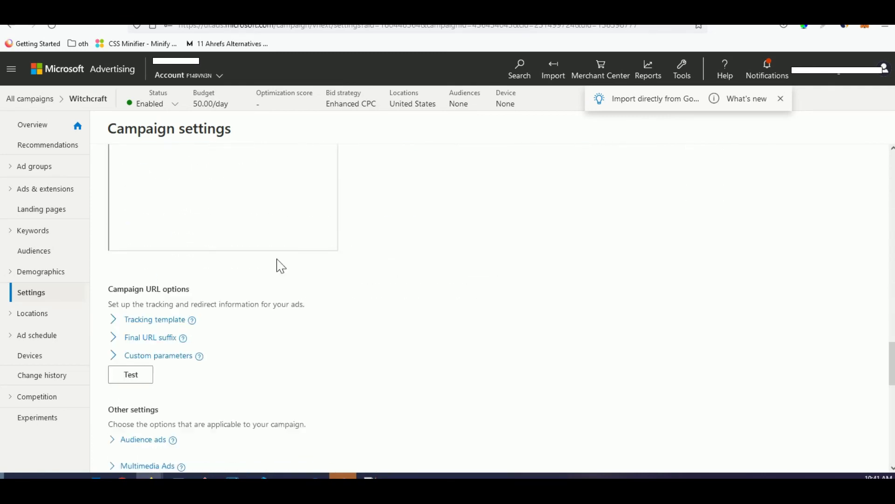
{"action": "scroll", "coordinate": [293, 275], "scroll_direction": "down", "scroll_amount": 5}
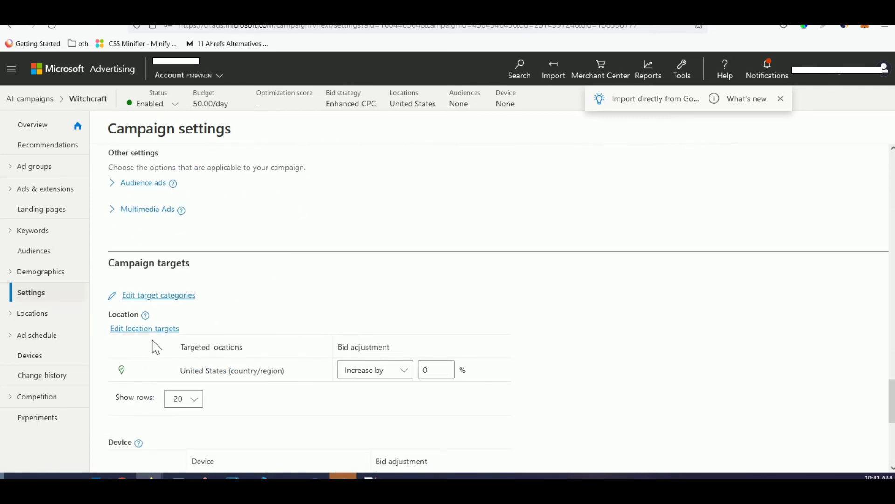
{"action": "left_click", "coordinate": [172, 333]}
{"action": "scroll", "coordinate": [310, 293], "scroll_direction": "down", "scroll_amount": 3}
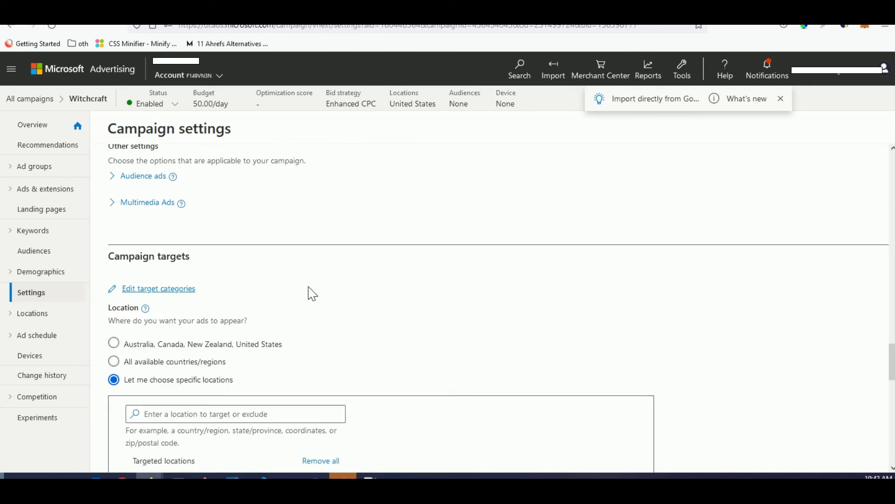
{"action": "type", "text": "U"}
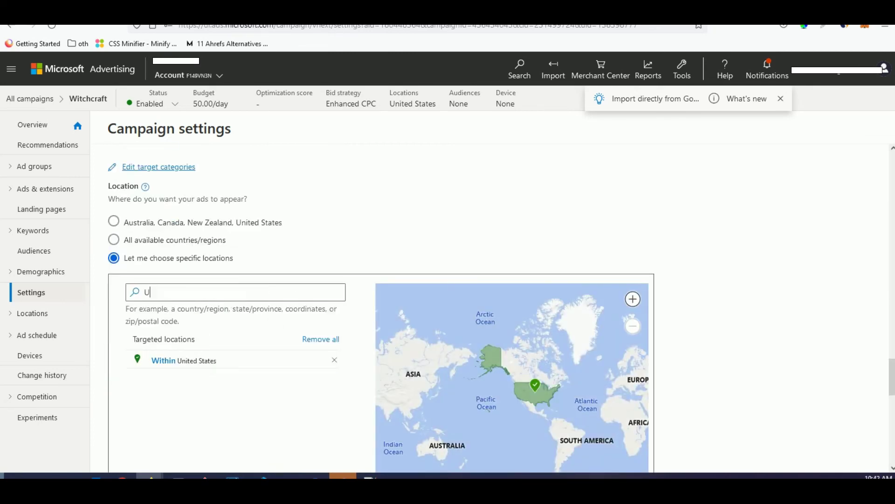
{"action": "type", "text": "nited Kingdom"}
{"action": "left_click", "coordinate": [299, 312]}
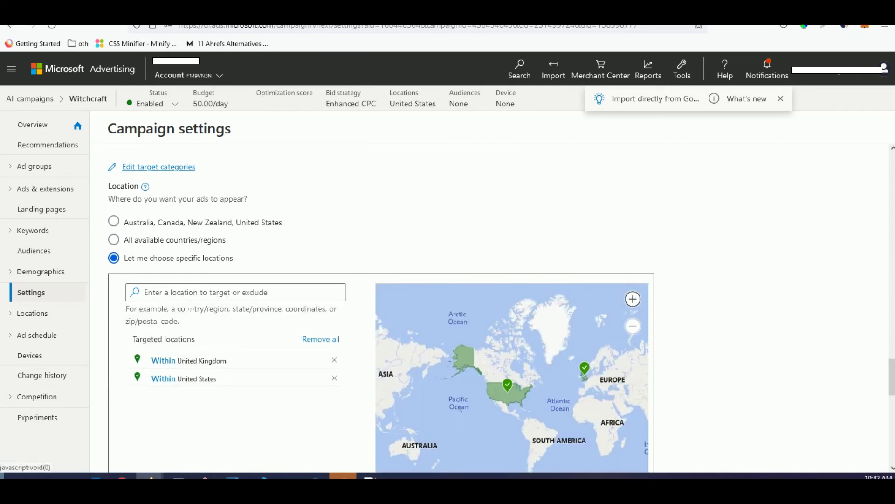
{"action": "type", "text": "Canada"}
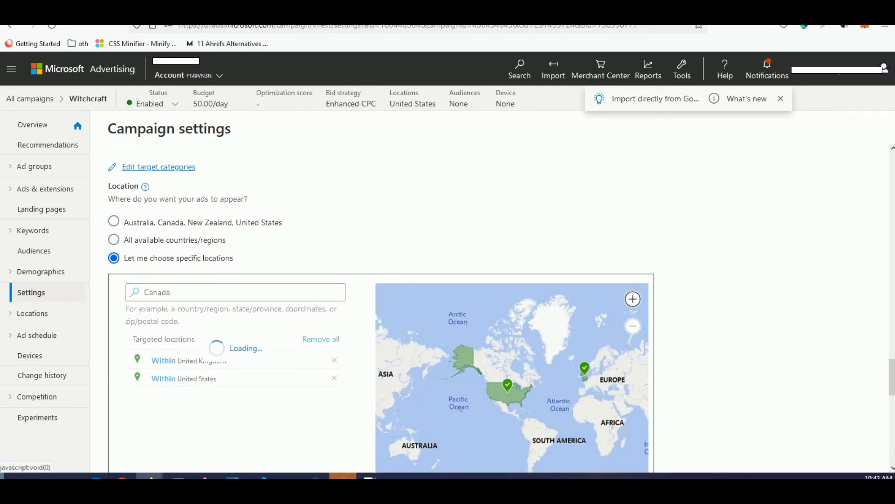
{"action": "left_click", "coordinate": [299, 312]}
Step: Exclude people searching for or viewing pages about the targeted locations, and look back over the campaign settings
{"action": "scroll", "coordinate": [220, 334], "scroll_direction": "down", "scroll_amount": 6}
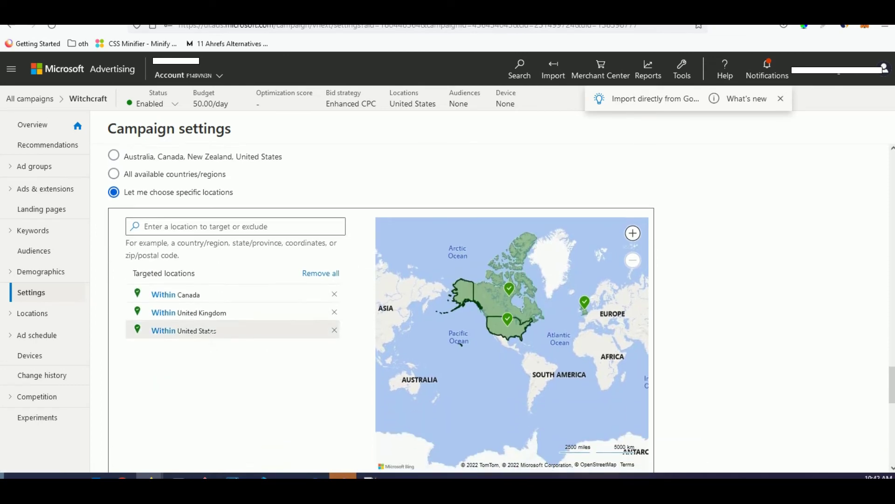
{"action": "left_click", "coordinate": [113, 329]}
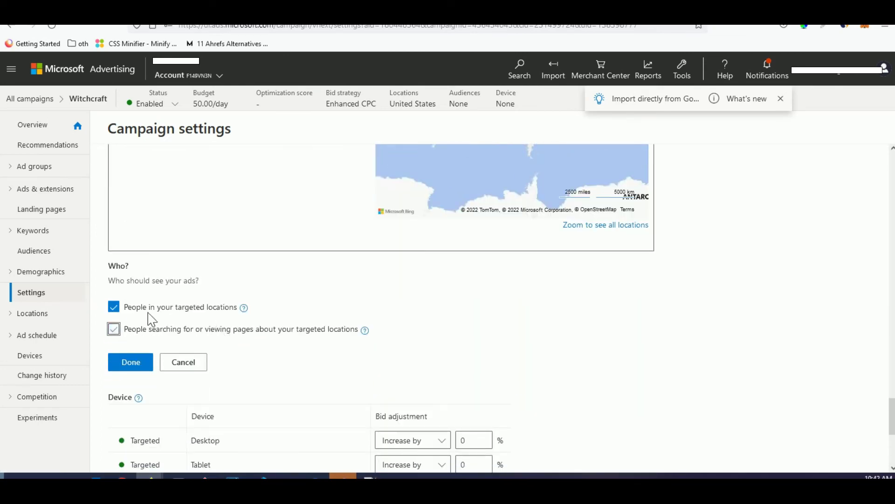
{"action": "scroll", "coordinate": [289, 312], "scroll_direction": "down", "scroll_amount": 5}
{"action": "scroll", "coordinate": [209, 306], "scroll_direction": "up", "scroll_amount": 10}
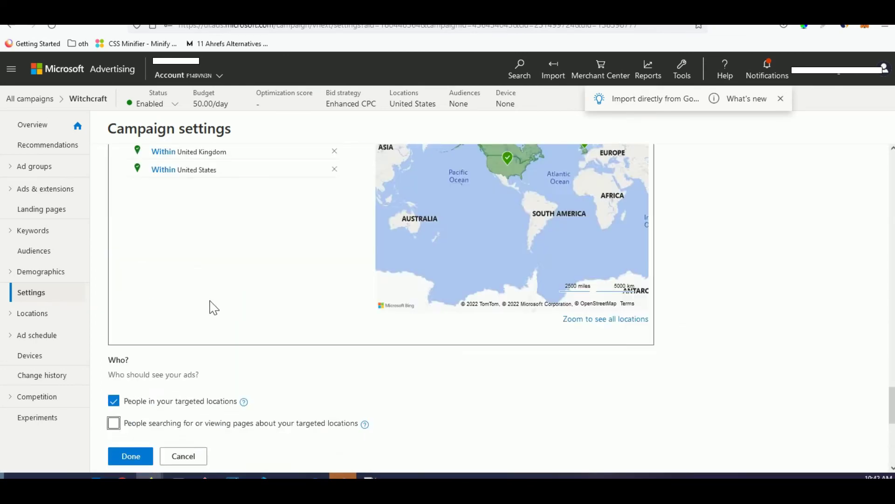
{"action": "scroll", "coordinate": [220, 317], "scroll_direction": "down", "scroll_amount": 2}
{"action": "scroll", "coordinate": [167, 279], "scroll_direction": "up", "scroll_amount": 15}
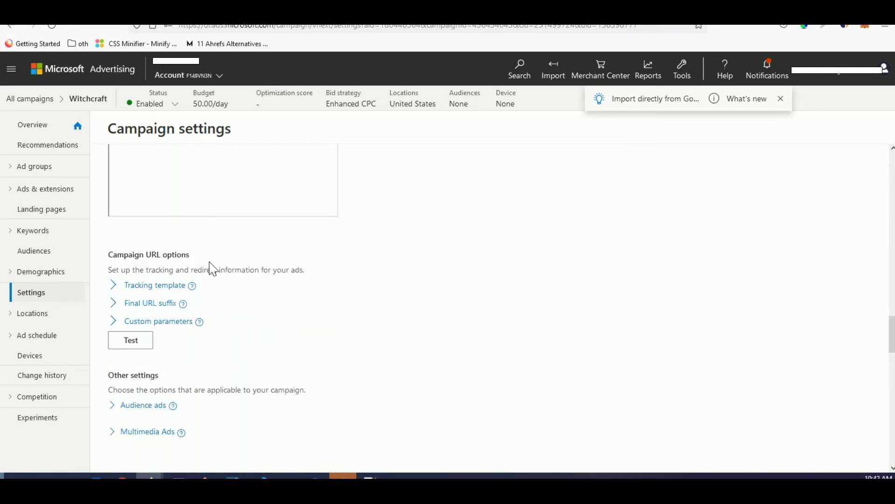
{"action": "scroll", "coordinate": [238, 295], "scroll_direction": "up", "scroll_amount": 11}
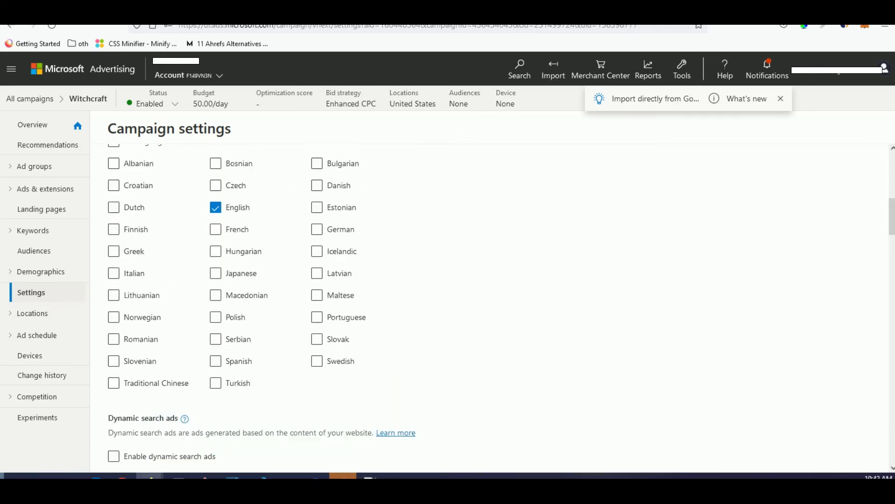
{"action": "scroll", "coordinate": [236, 306], "scroll_direction": "up", "scroll_amount": 2}
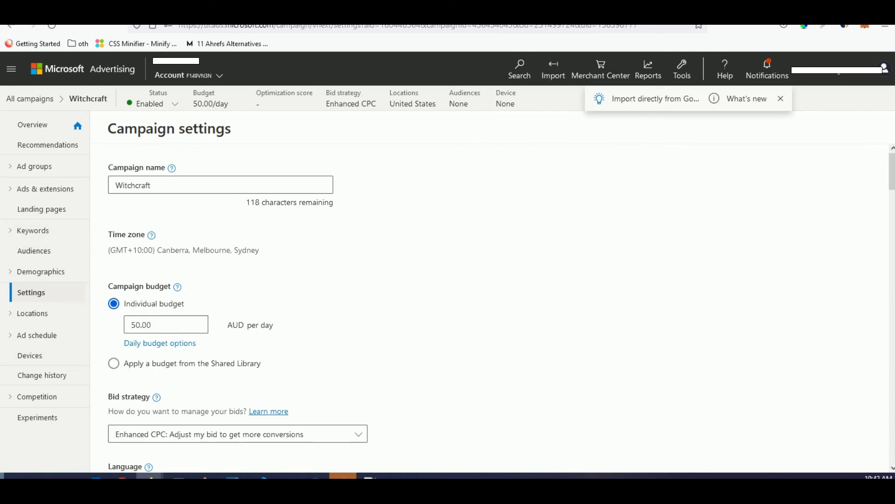
{"action": "scroll", "coordinate": [280, 343], "scroll_direction": "down", "scroll_amount": 6}
{"action": "scroll", "coordinate": [268, 348], "scroll_direction": "up", "scroll_amount": 5}
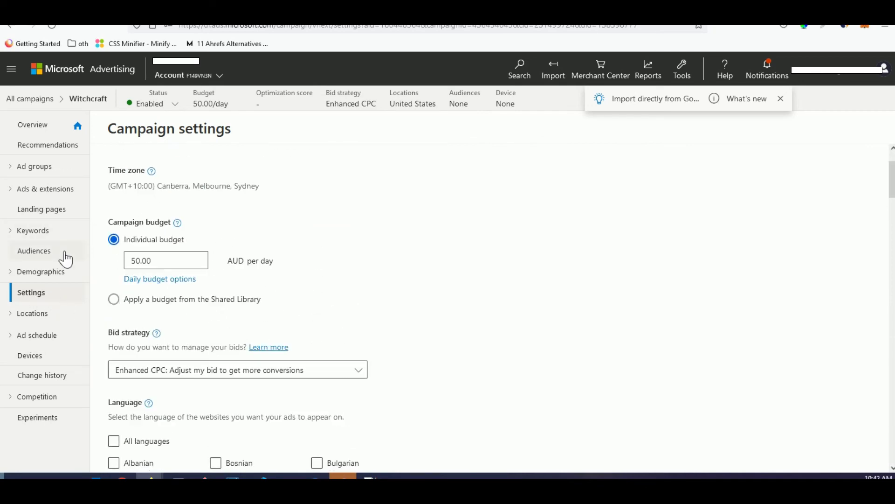
Step: Examine the Witchcraft campaign's keyword list, including match types, delivery status and bids
{"action": "left_click", "coordinate": [47, 233]}
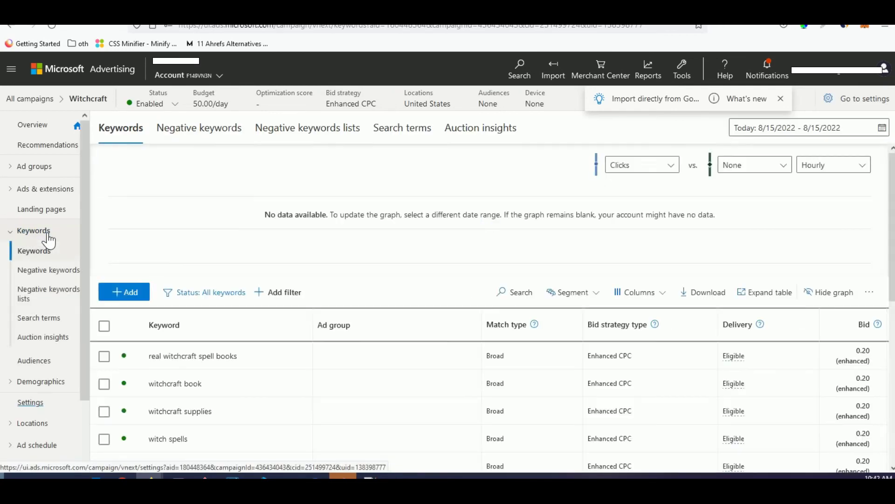
{"action": "scroll", "coordinate": [410, 224], "scroll_direction": "down", "scroll_amount": 2}
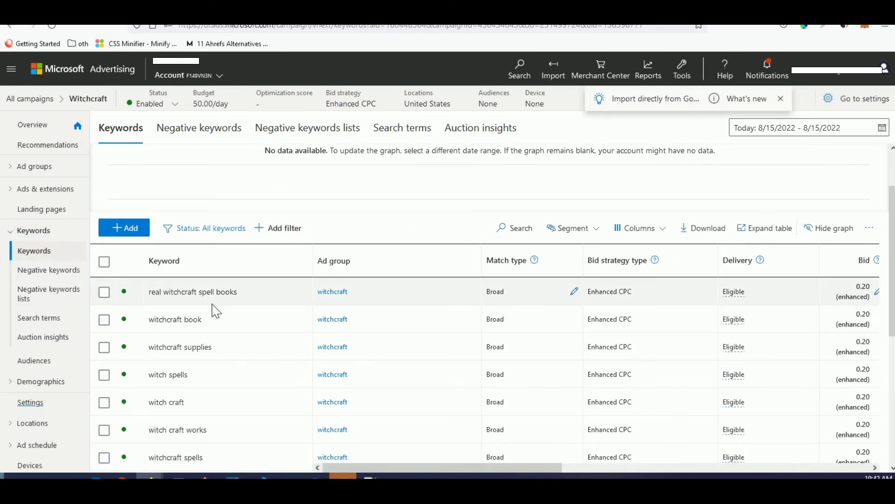
{"action": "scroll", "coordinate": [215, 311], "scroll_direction": "down", "scroll_amount": 4}
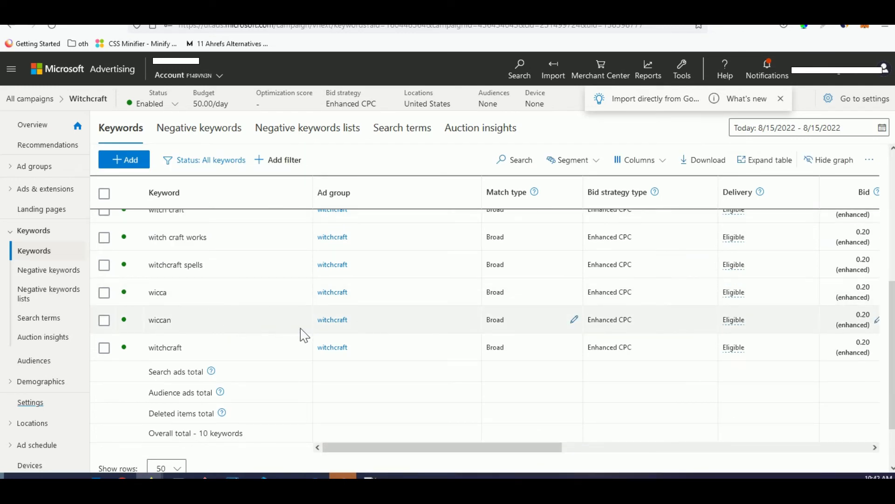
{"action": "scroll", "coordinate": [326, 339], "scroll_direction": "up", "scroll_amount": 2}
{"action": "scroll", "coordinate": [387, 343], "scroll_direction": "up", "scroll_amount": 1}
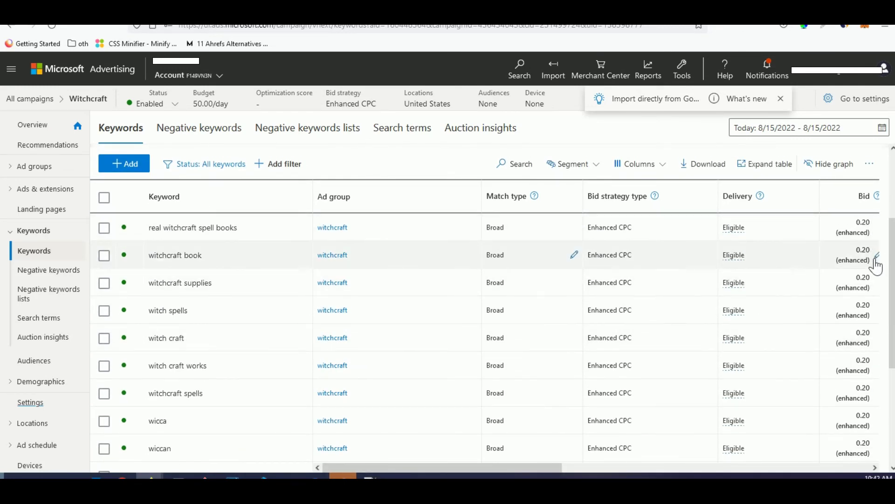
{"action": "scroll", "coordinate": [818, 283], "scroll_direction": "down", "scroll_amount": 1}
{"action": "scroll", "coordinate": [818, 282], "scroll_direction": "up", "scroll_amount": 3}
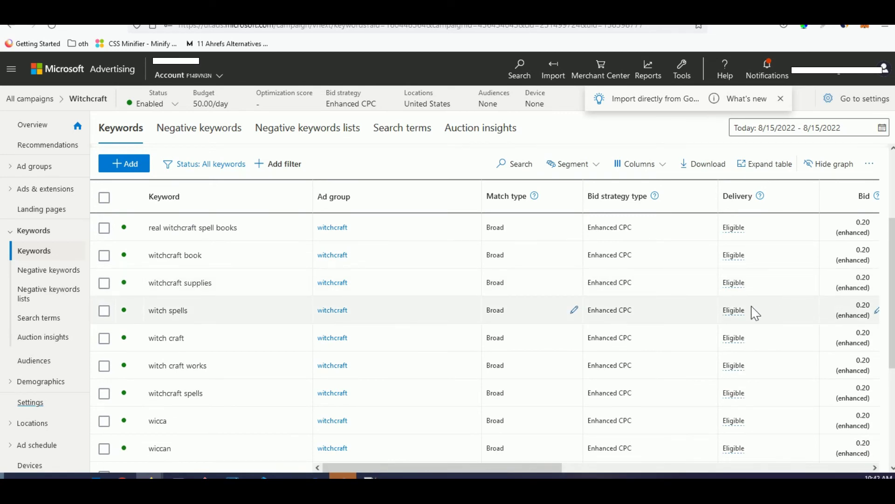
Step: Try changing the witchcraft ad group's bid to 0.25
{"action": "left_click", "coordinate": [41, 168]}
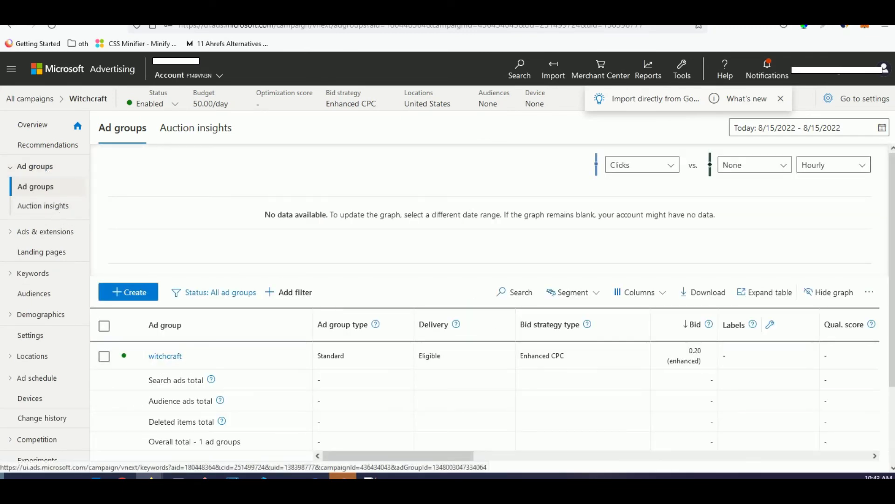
{"action": "left_click", "coordinate": [710, 356]}
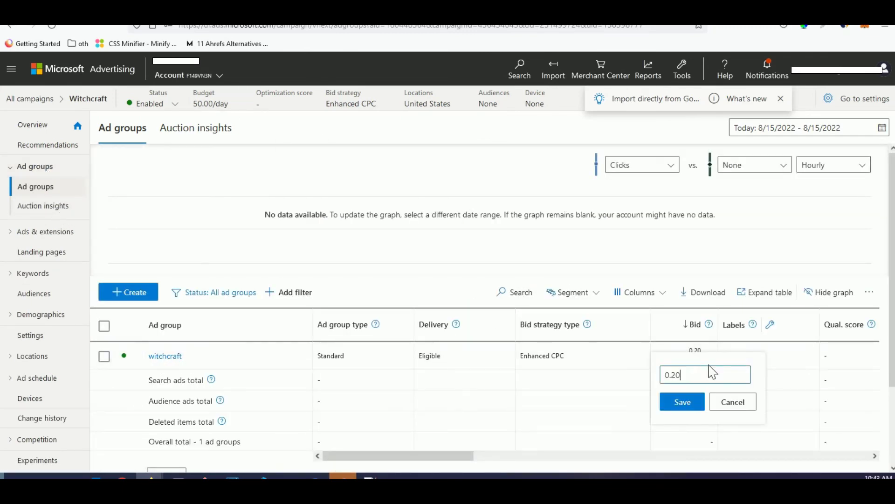
{"action": "key", "text": "BackSpace"}
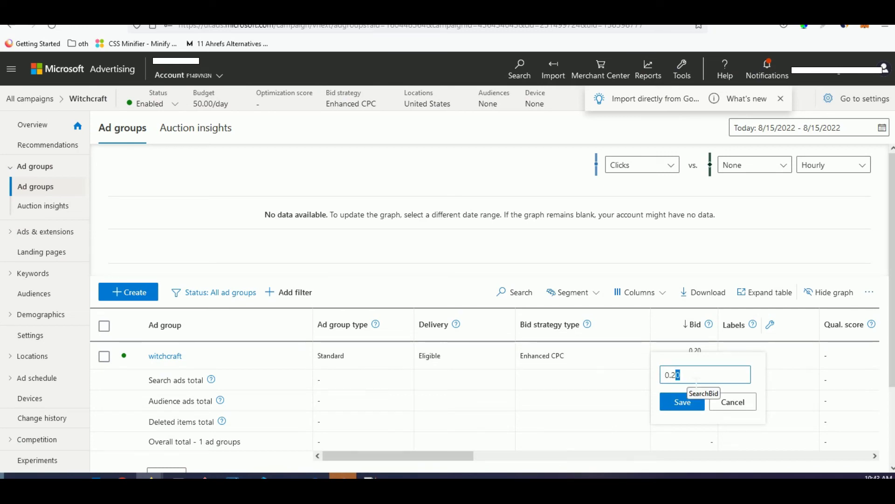
{"action": "type", "text": "5"}
{"action": "left_click", "coordinate": [744, 407]}
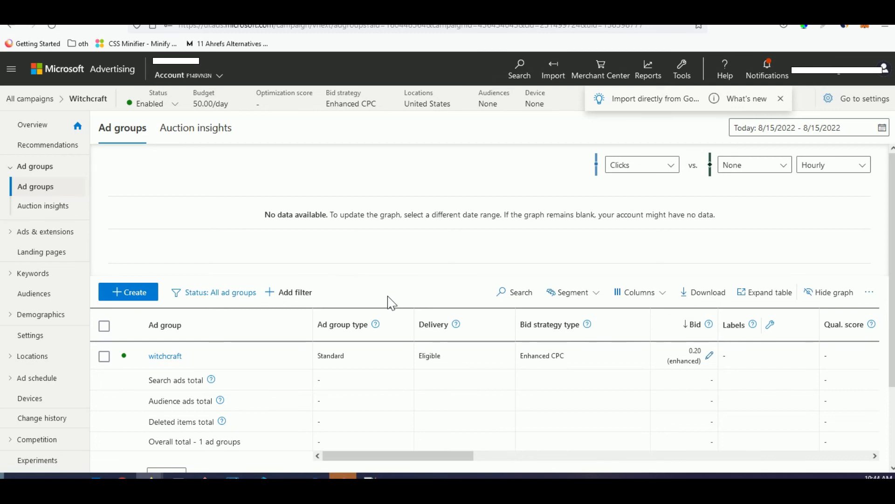
Step: Look at the ThePagePro landing page list and the headline section of the witchcraft sales page
{"action": "scroll", "coordinate": [256, 315], "scroll_direction": "down", "scroll_amount": 2}
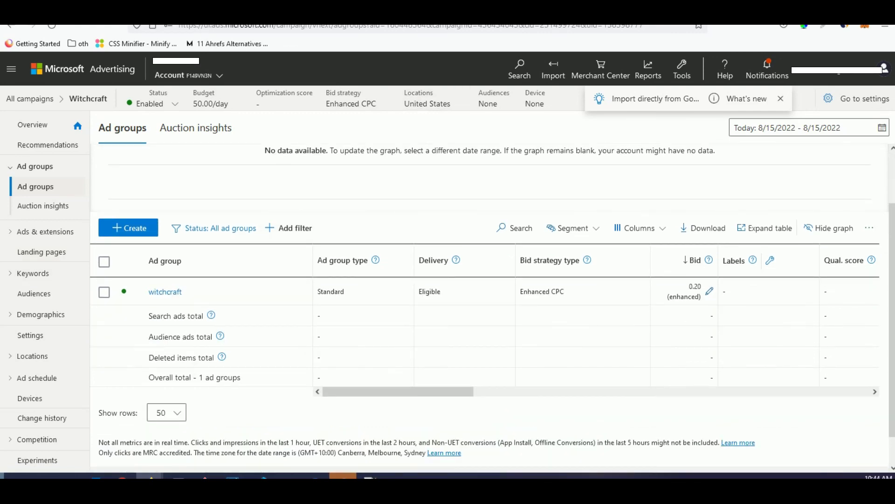
{"action": "key", "text": "ctrl+Tab"}
{"action": "left_click", "coordinate": [338, 329]}
{"action": "scroll", "coordinate": [331, 331], "scroll_direction": "up", "scroll_amount": 5}
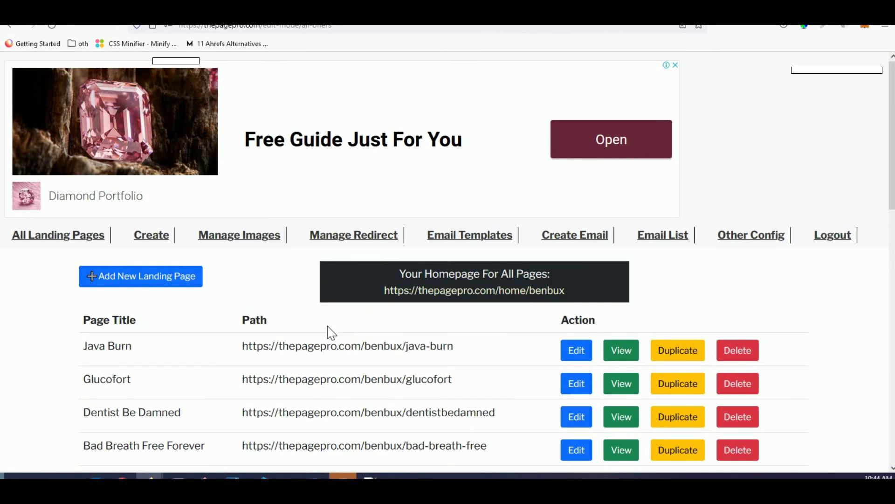
{"action": "key", "text": "ctrl+Tab"}
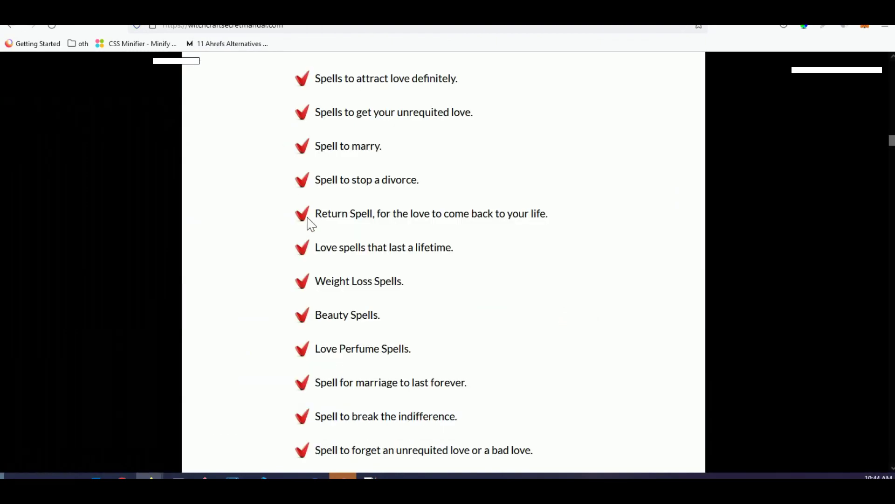
{"action": "scroll", "coordinate": [322, 258], "scroll_direction": "up", "scroll_amount": 5}
{"action": "scroll", "coordinate": [322, 259], "scroll_direction": "up", "scroll_amount": 15}
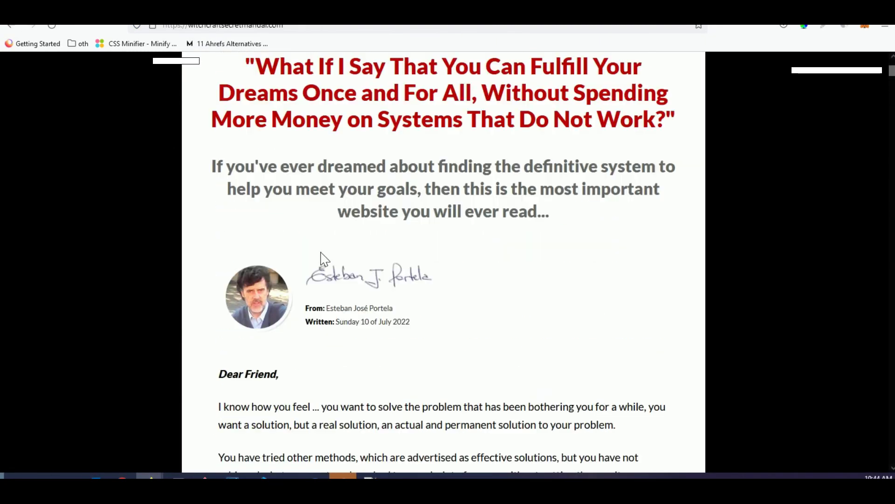
Step: Examine the Dentist Be Damned landing page's headline, bullet points and affiliate link as an example, and close the page
{"action": "key", "text": "ctrl+shift+Tab"}
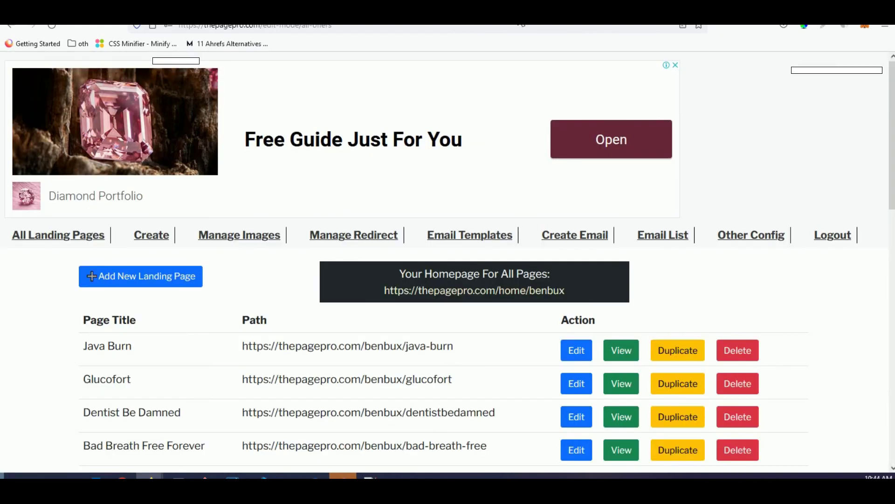
{"action": "key", "text": "ctrl+shift+Tab"}
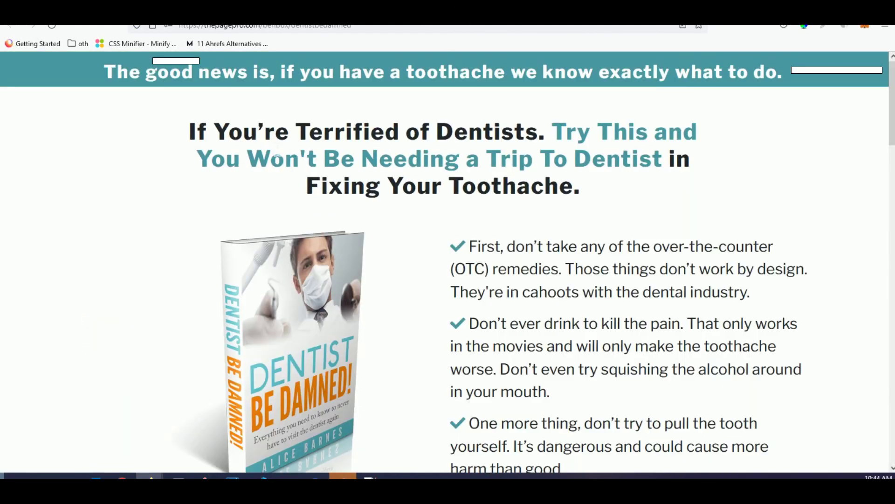
{"action": "left_click_drag", "start_coordinate": [259, 159], "coordinate": [189, 128]}
{"action": "left_click", "coordinate": [510, 202]}
{"action": "scroll", "coordinate": [510, 202], "scroll_direction": "down", "scroll_amount": 6}
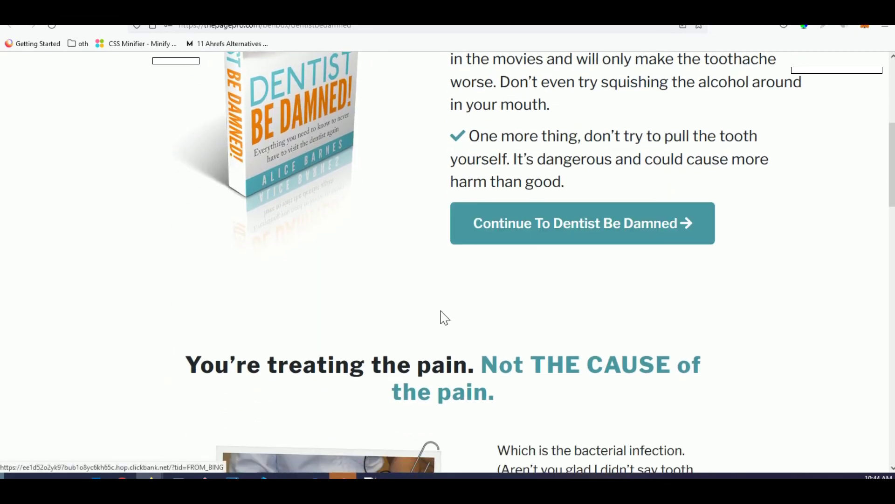
{"action": "scroll", "coordinate": [442, 315], "scroll_direction": "up", "scroll_amount": 4}
{"action": "key", "text": "ctrl+w"}
Step: Highlight the Java Burn landing page's path in the ThePagePro list and look over the other landing pages
{"action": "left_click_drag", "start_coordinate": [241, 345], "coordinate": [460, 359]}
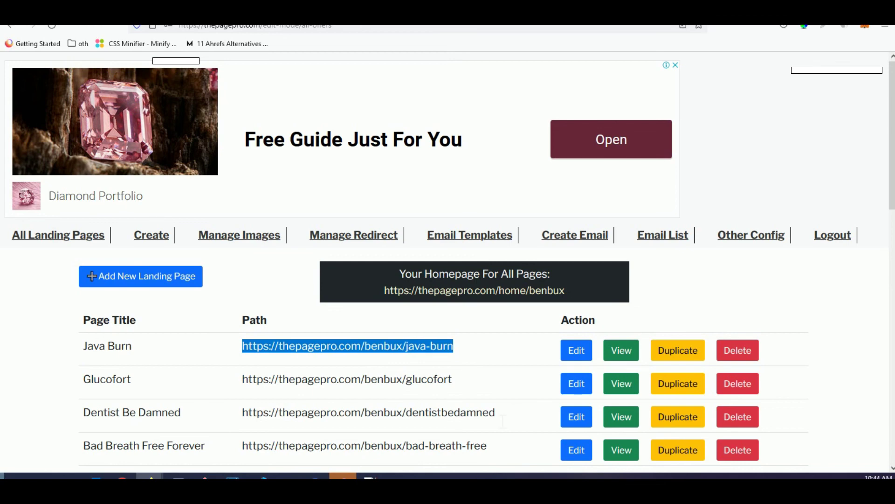
{"action": "scroll", "coordinate": [503, 421], "scroll_direction": "down", "scroll_amount": 2}
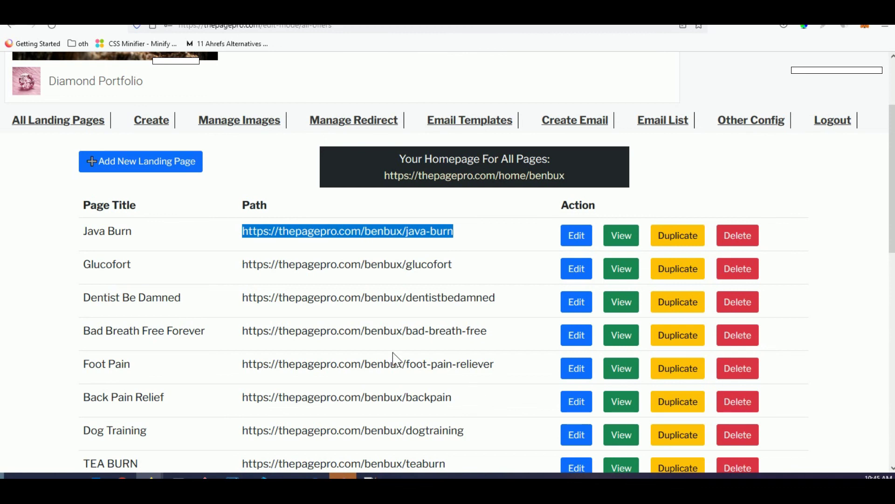
{"action": "scroll", "coordinate": [394, 359], "scroll_direction": "up", "scroll_amount": 3}
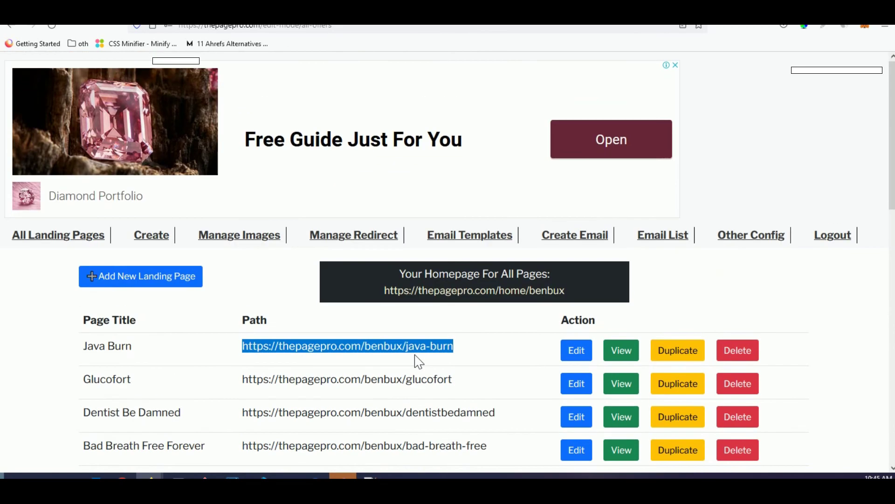